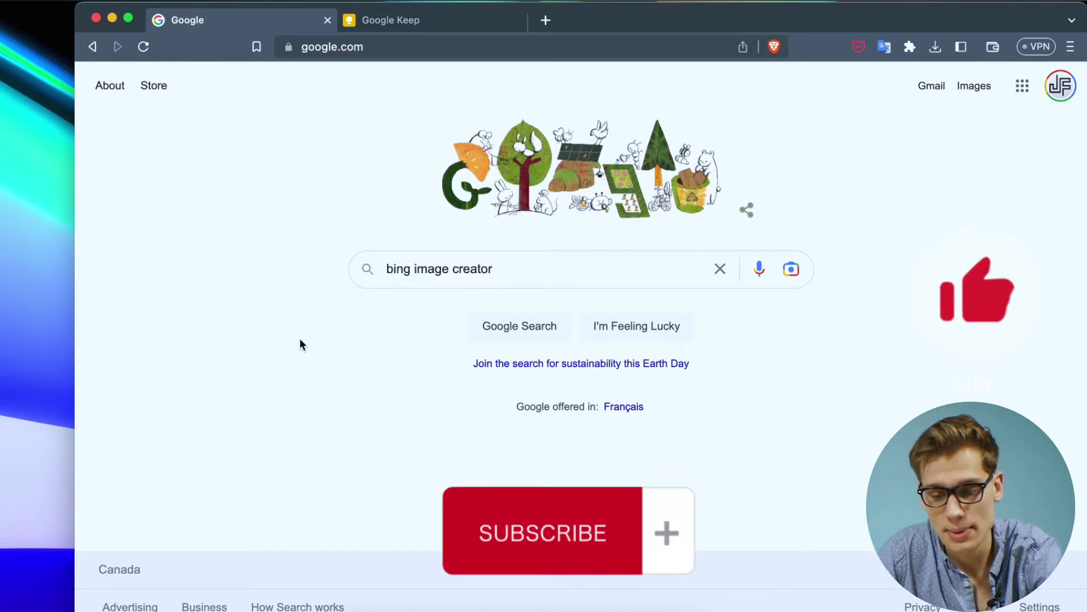
- Search Google for 'bing image creator' and open the bing.com/create Image Creator result
left_click(535, 342)
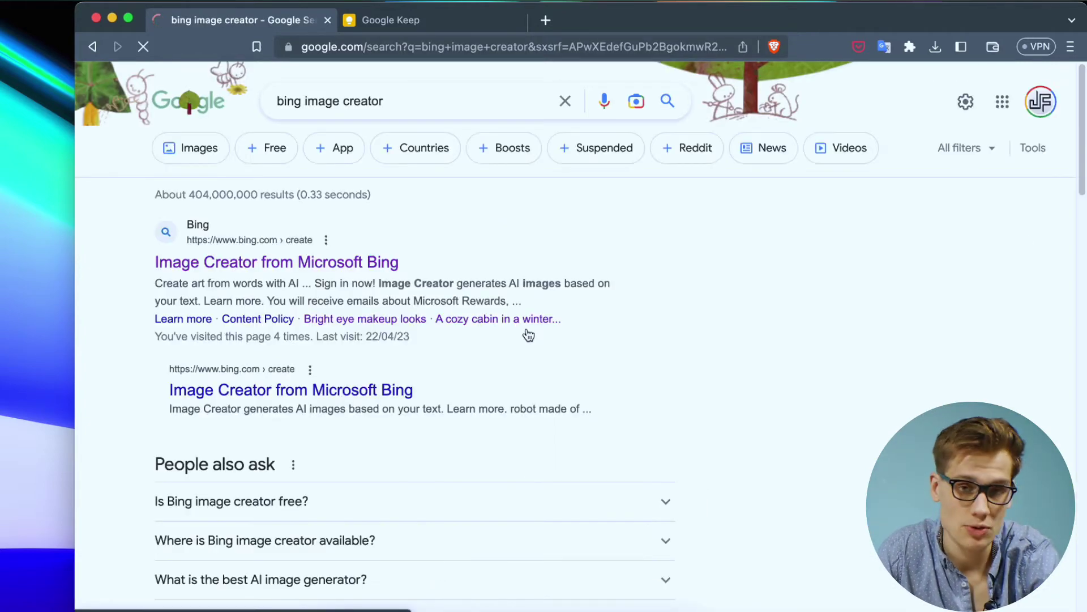
left_click(324, 265)
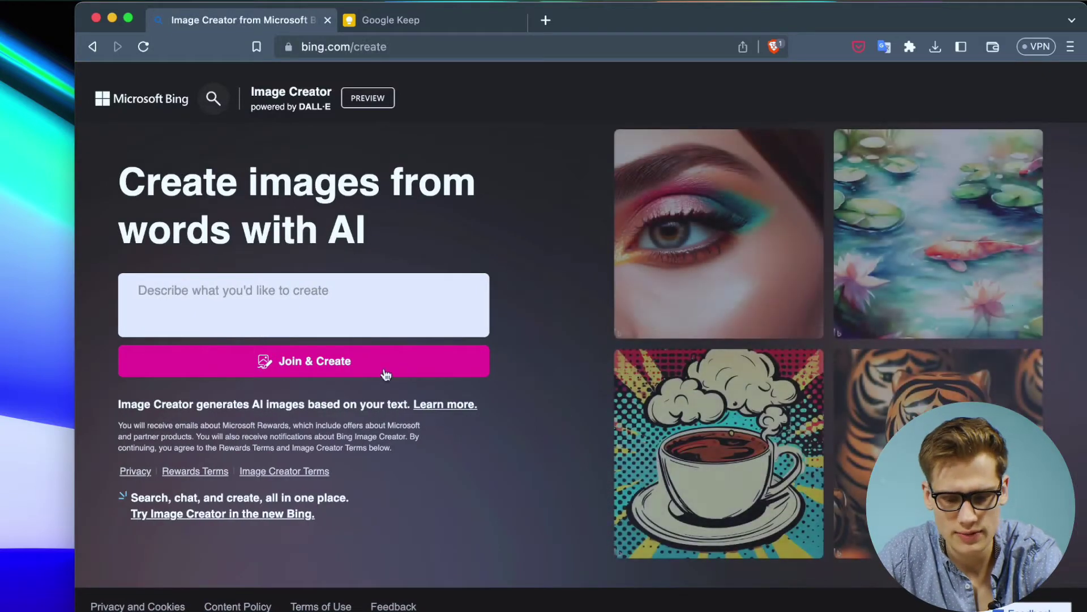
- Join & Create to reach the signed-in creation page, then browse the Explore ideas gallery
left_click(347, 371)
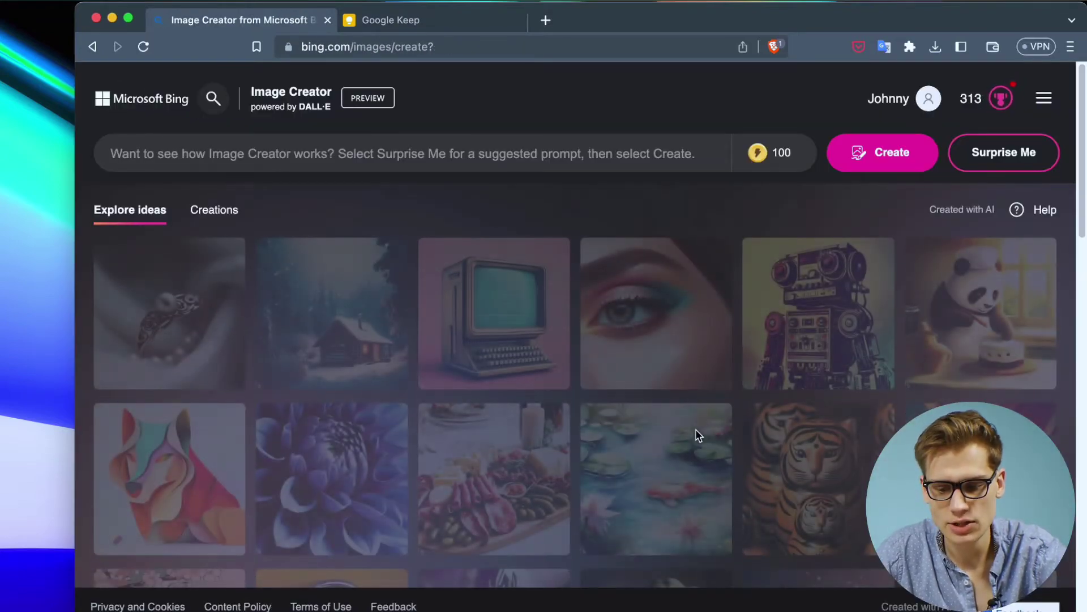
scroll(710, 393, "down", 6)
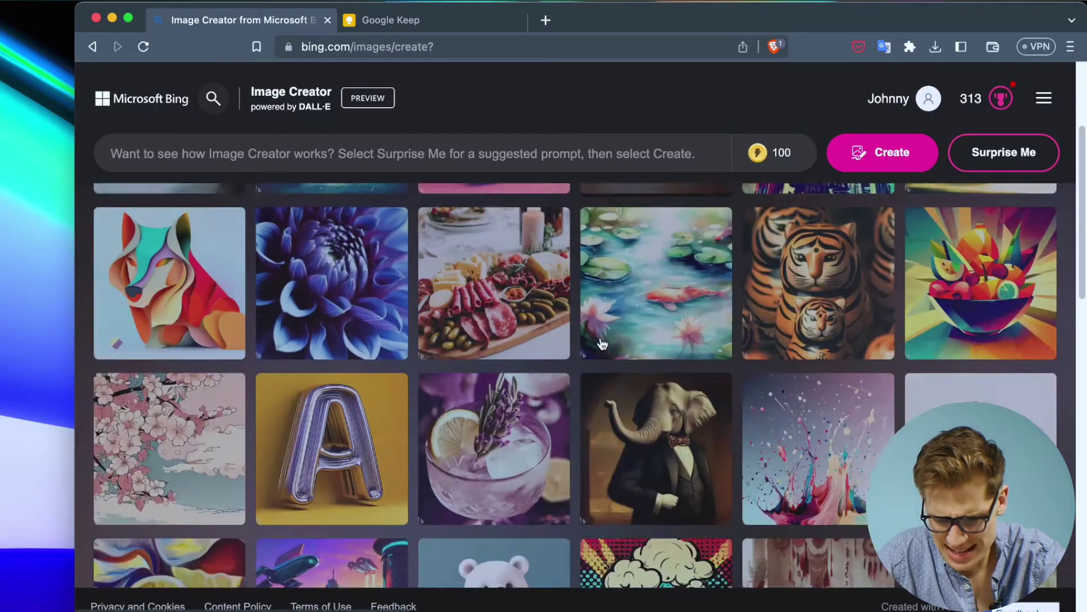
scroll(716, 393, "down", 3)
scroll(716, 393, "down", 3)
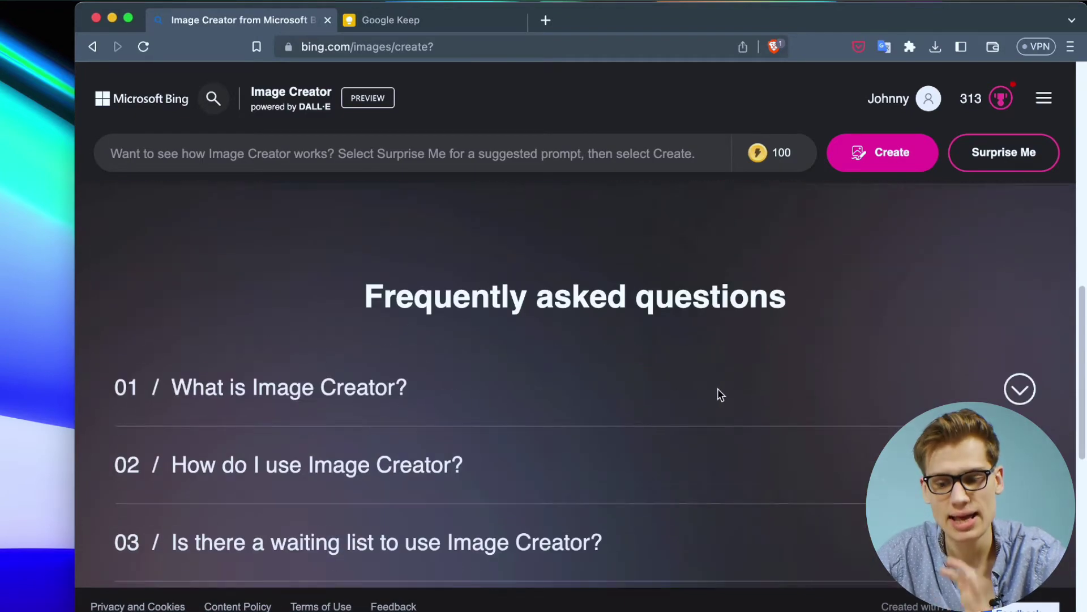
scroll(718, 394, "up", 8)
scroll(718, 393, "up", 4)
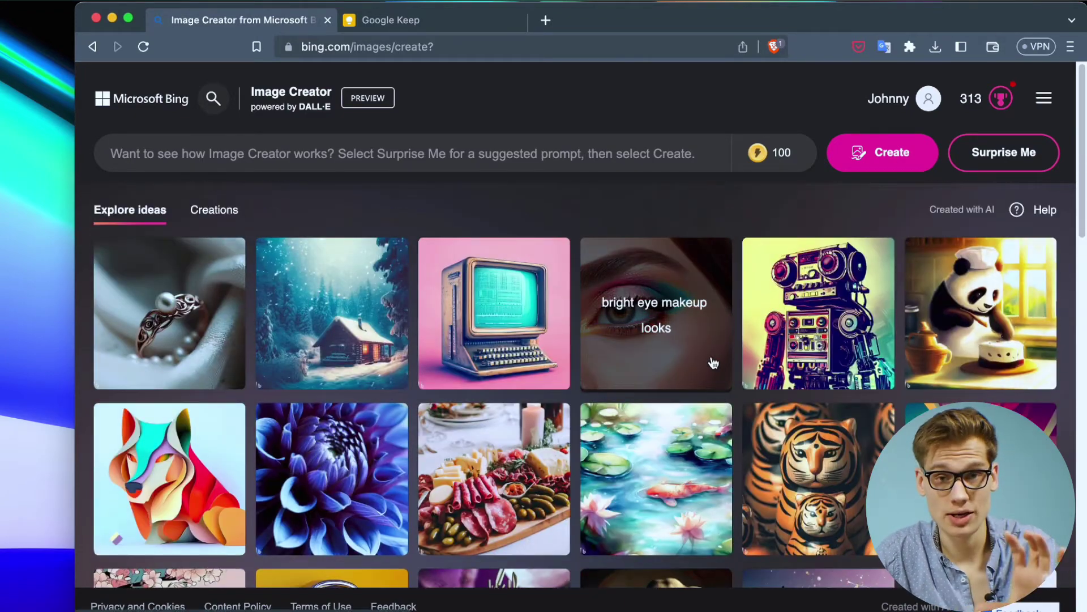
- Paste 'a man surfing, style of van gogh' and create four images, leaving 99 boosts
left_click(524, 157)
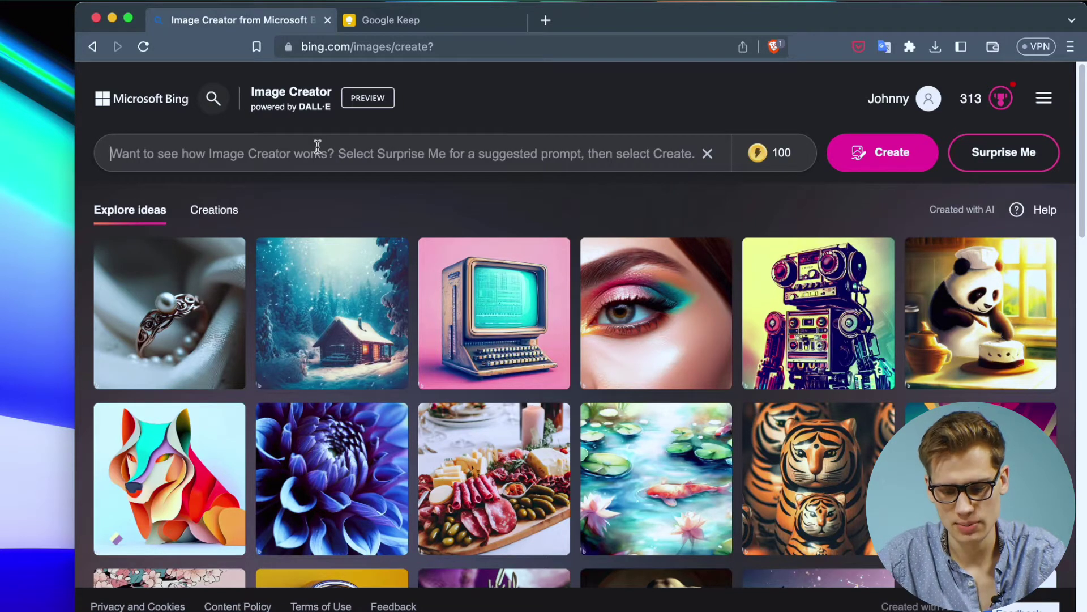
type("a man surfing, style of van gogh")
left_click_drag(117, 152, 363, 161)
left_click(883, 148)
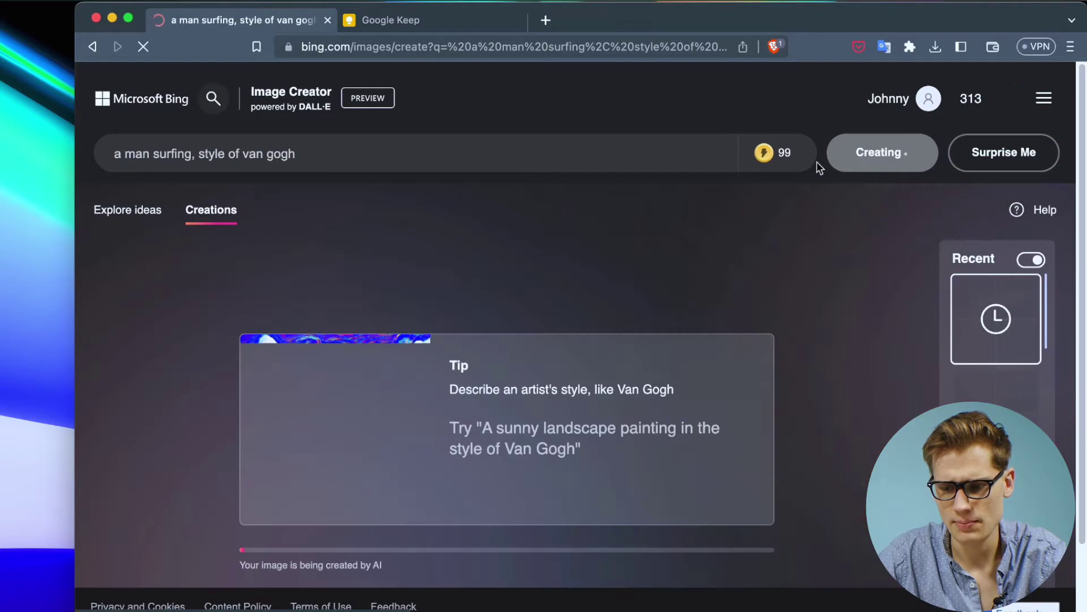
mouse_move(766, 156)
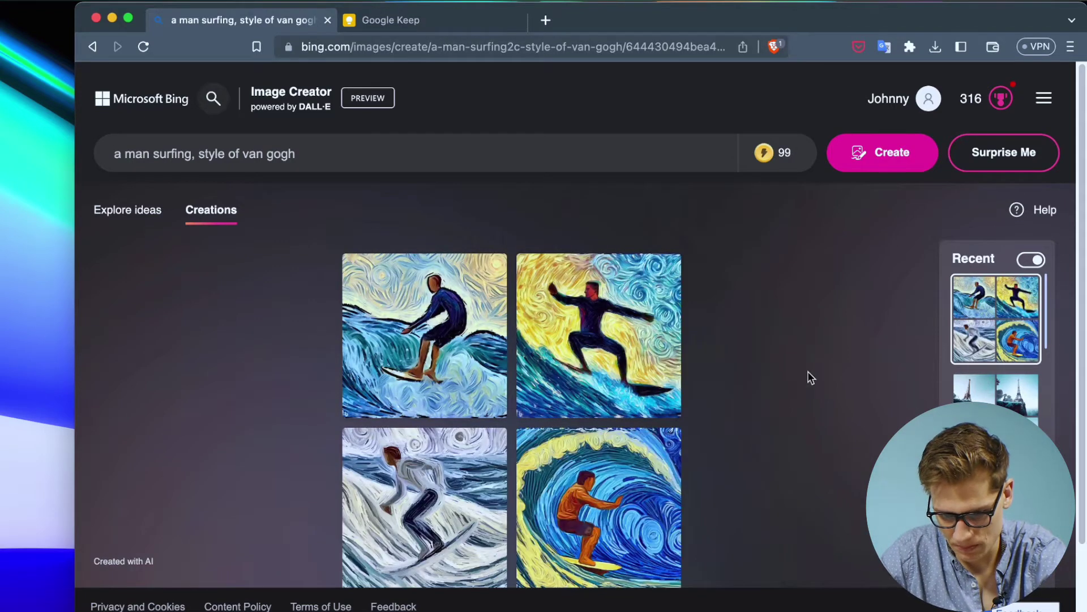
scroll(807, 371, "down", 2)
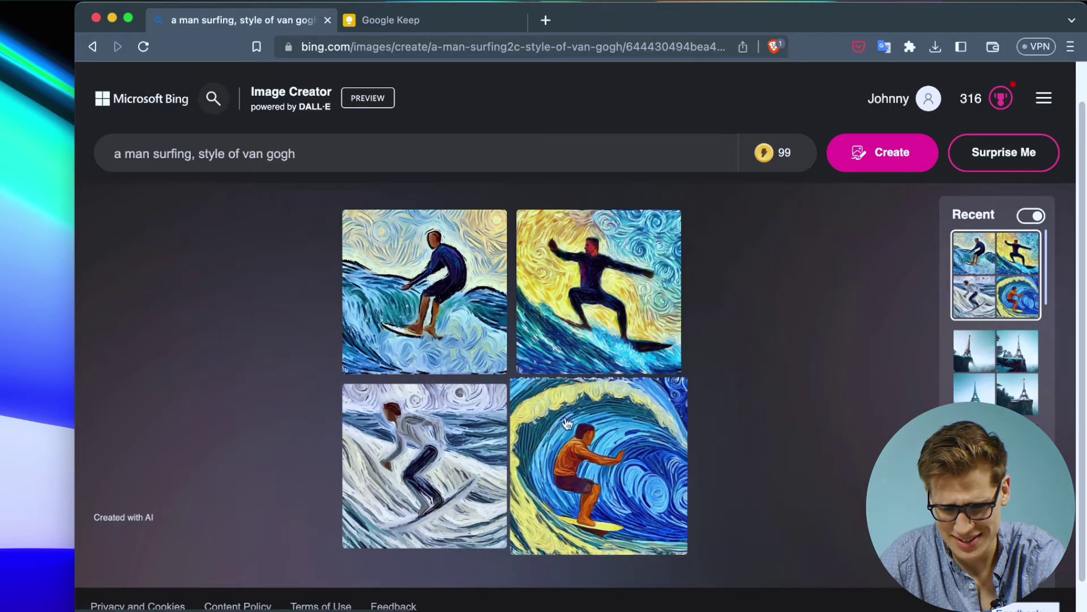
scroll(572, 425, "up", 1)
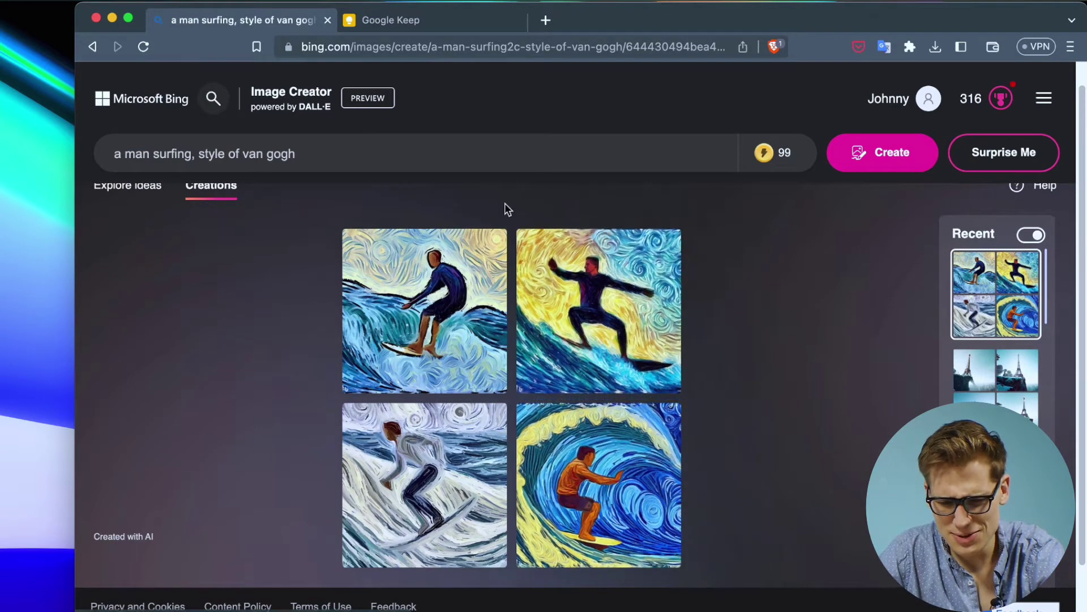
- Replace the prompt with 'a money tree gowing out of a cup of coffee', create, and view the top-right result
left_click_drag(369, 162, 253, 154)
type("a money tree gowing out of a cup of coffee")
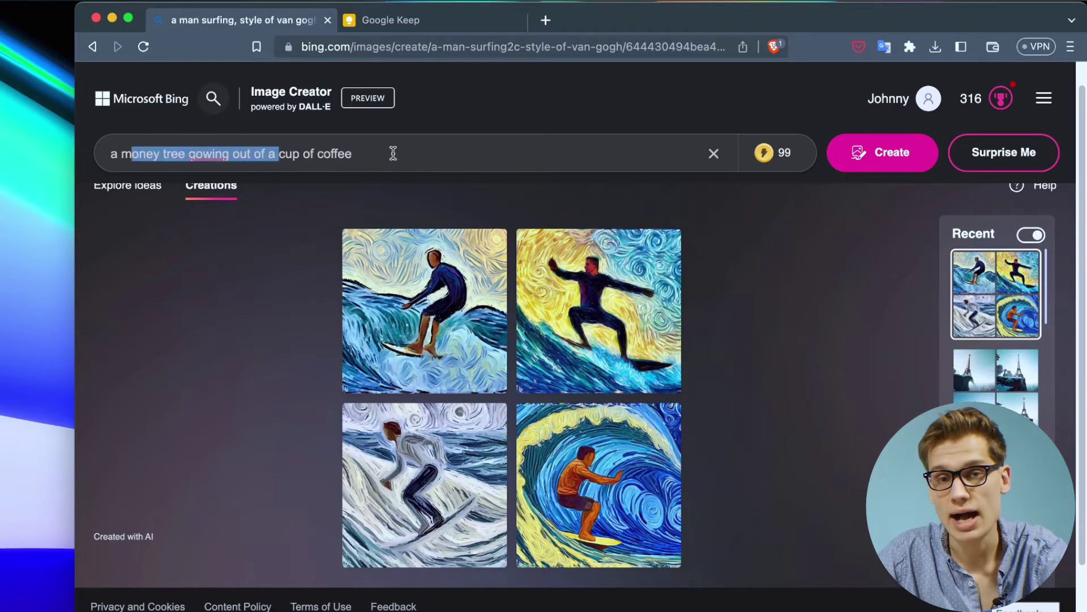
left_click(890, 150)
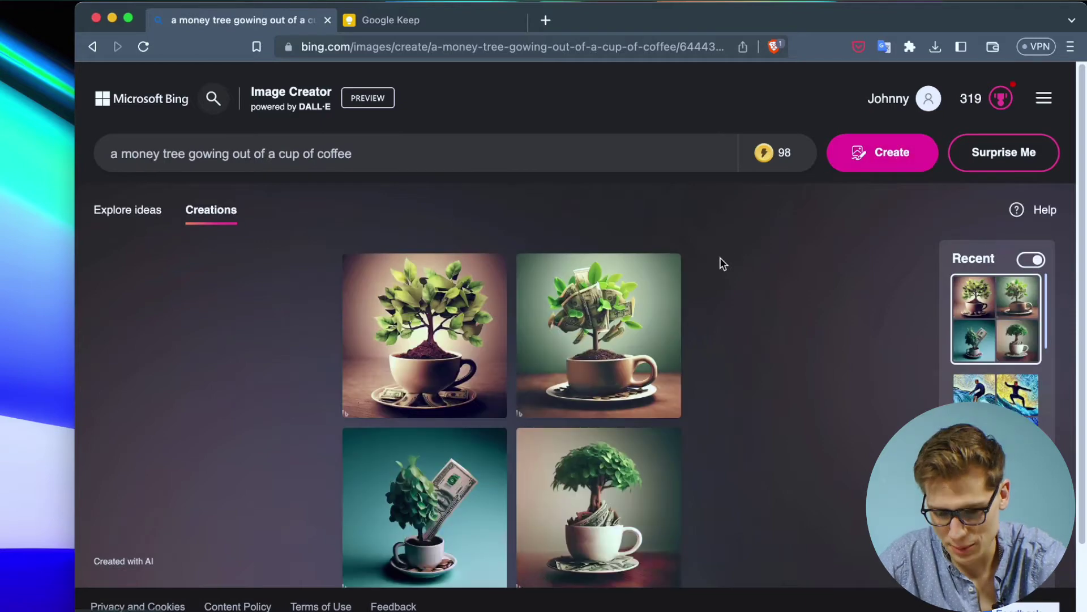
scroll(730, 283, "down", 1)
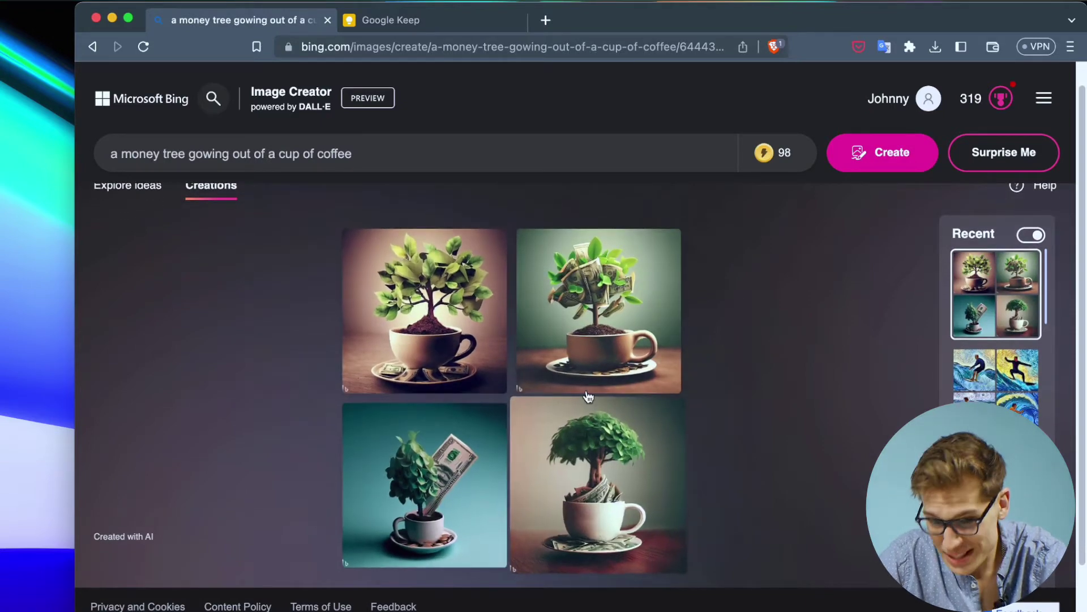
left_click(613, 302)
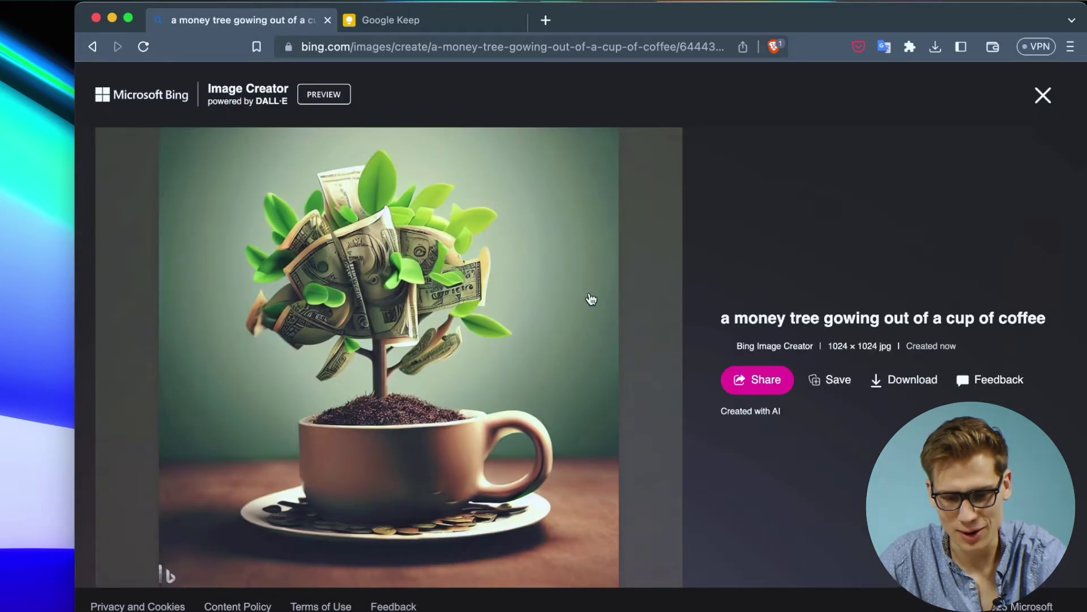
left_click(1042, 95)
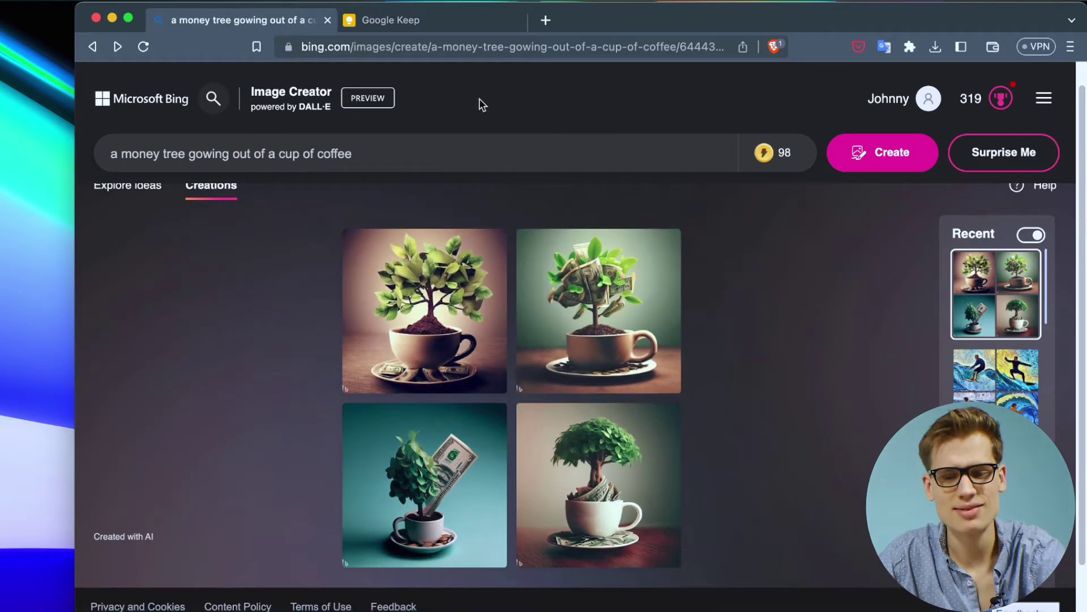
- Replace the prompt with the wide-angle Eiffel tower on a snowy jungle cliff description and create images
left_click_drag(368, 153, 169, 157)
type("wide angle of a Eiffel tower on the edge of a cliff in the snowy jungle on light blue sky")
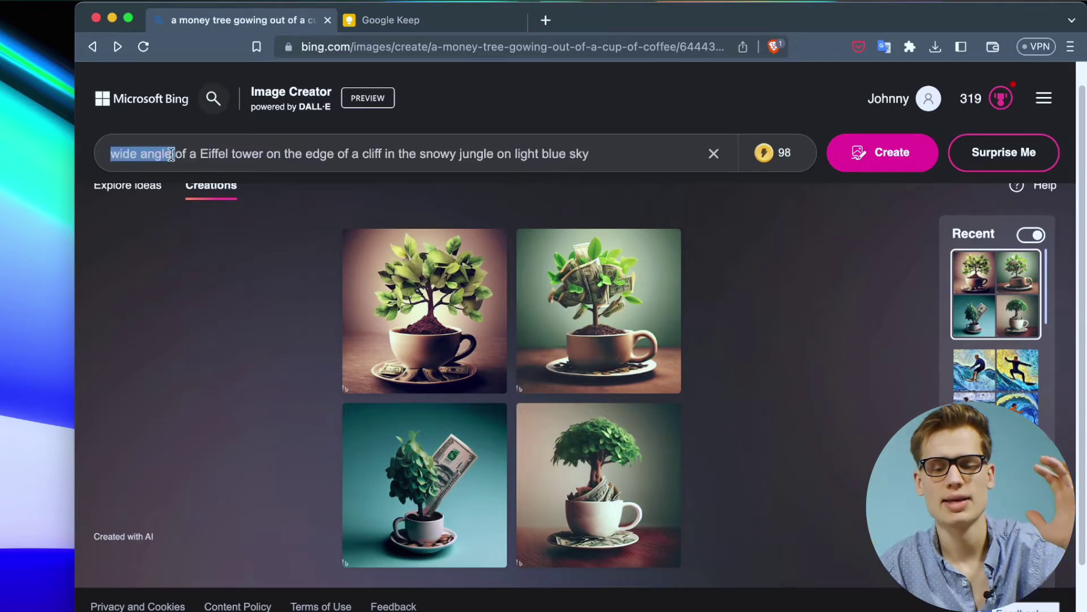
left_click_drag(173, 155, 595, 155)
left_click(596, 154)
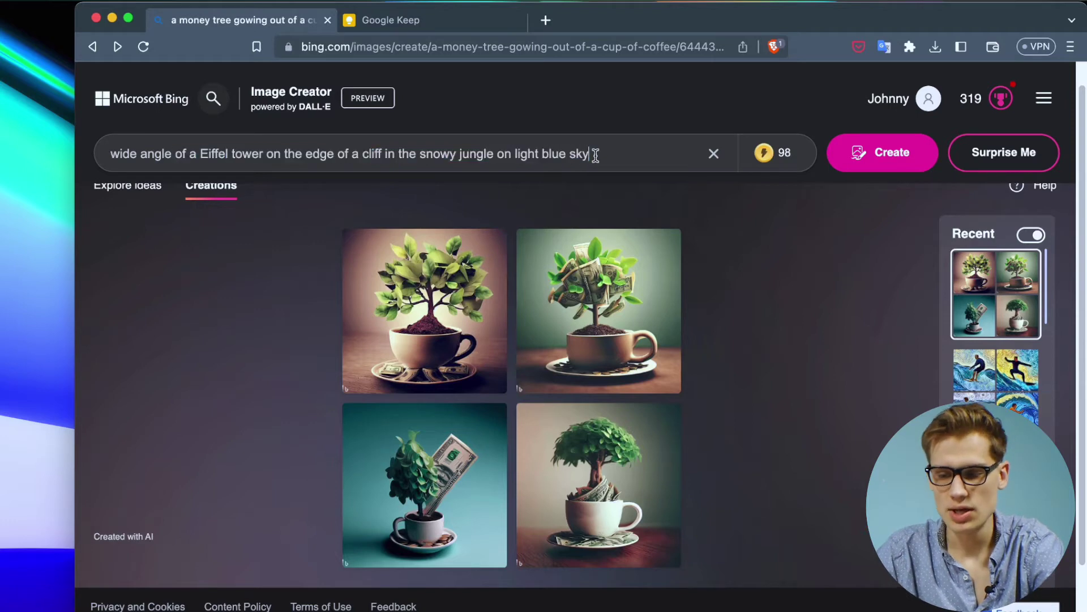
left_click(881, 146)
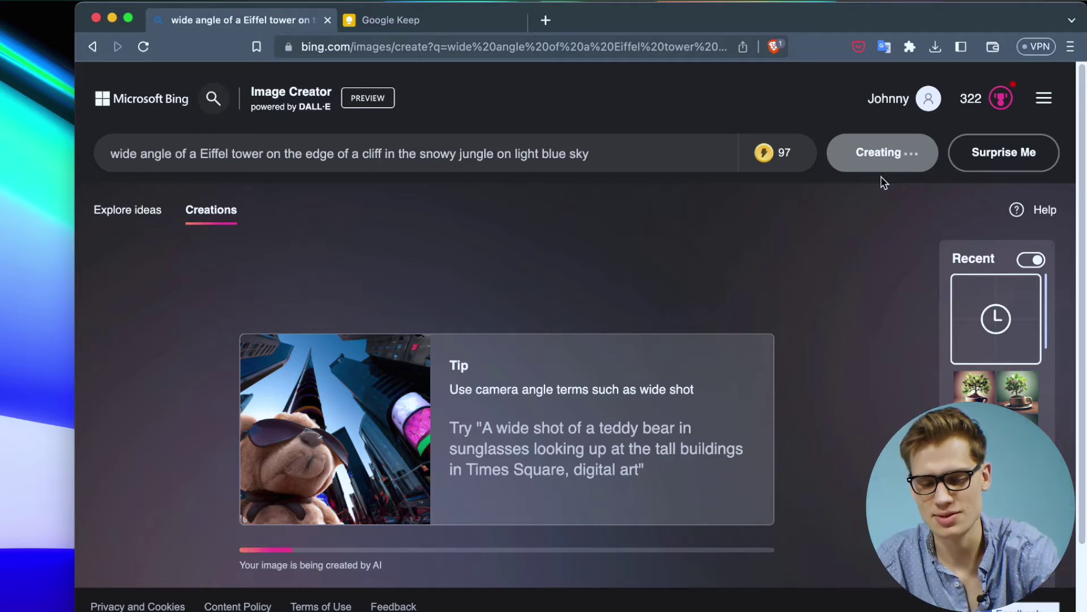
scroll(739, 437, "down", 2)
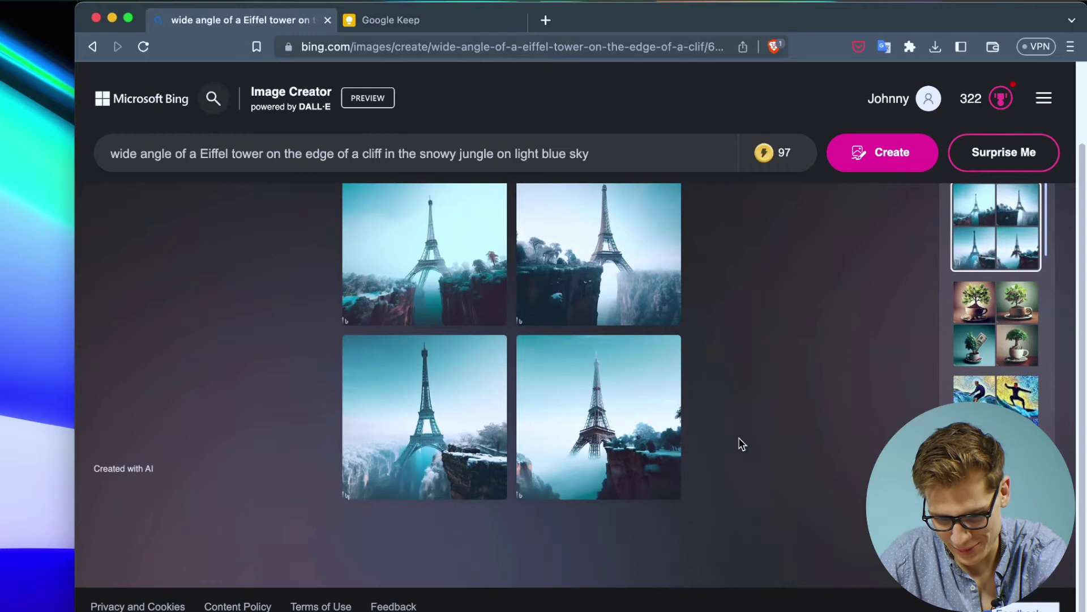
- View the bottom-left, another, and bottom-right Eiffel tower images at full size
left_click(415, 395)
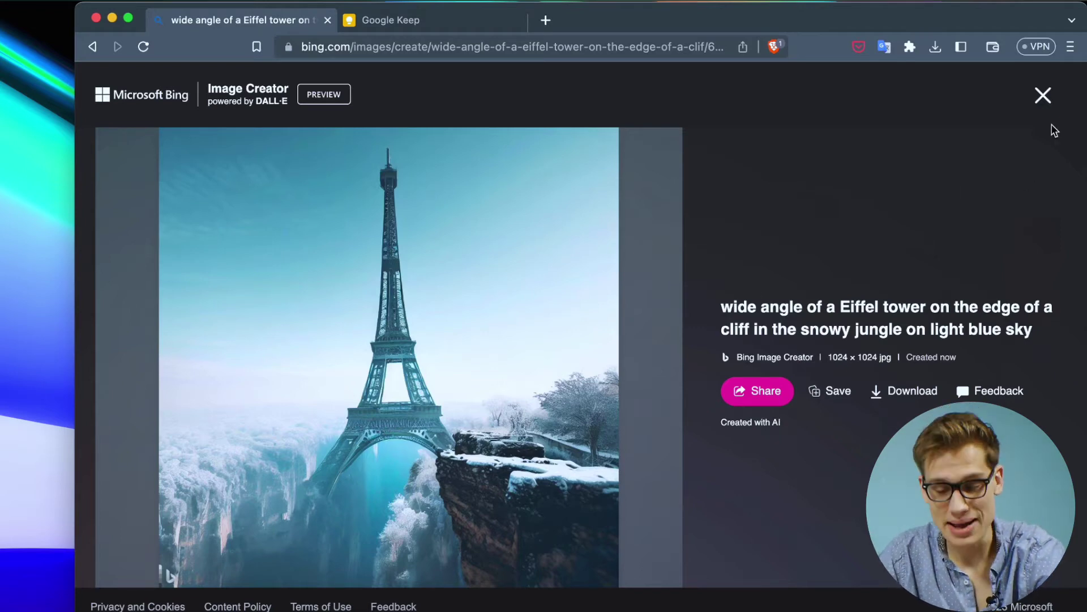
left_click(1054, 91)
left_click(478, 223)
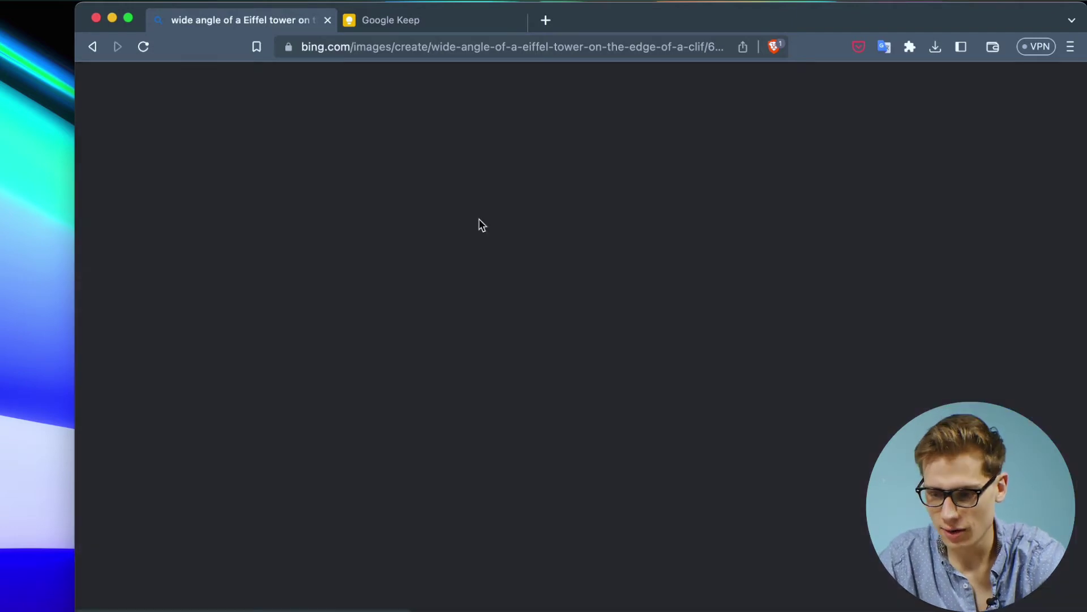
left_click(1044, 99)
left_click(551, 444)
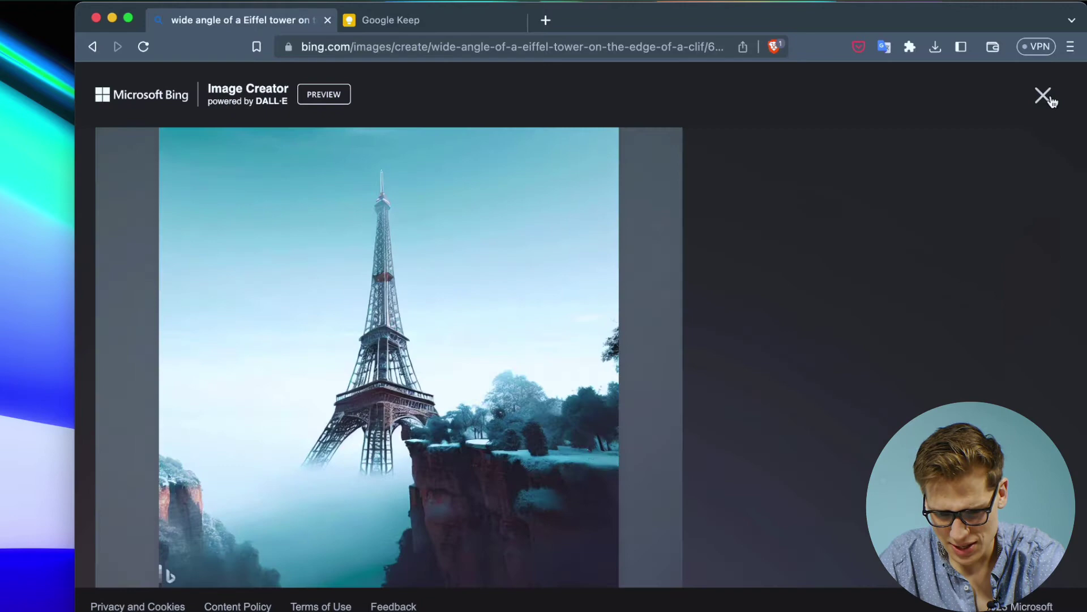
left_click(1044, 96)
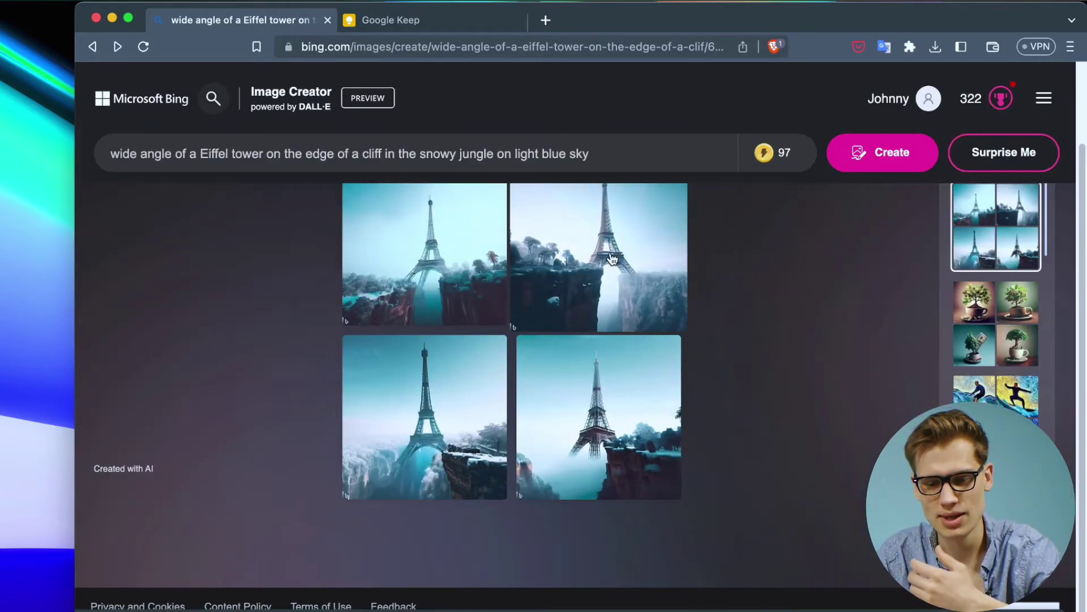
- Replace the prompt with 'a log cabin built into the wall of a mountain, pen drawing' and create images
left_click_drag(623, 153, 113, 143)
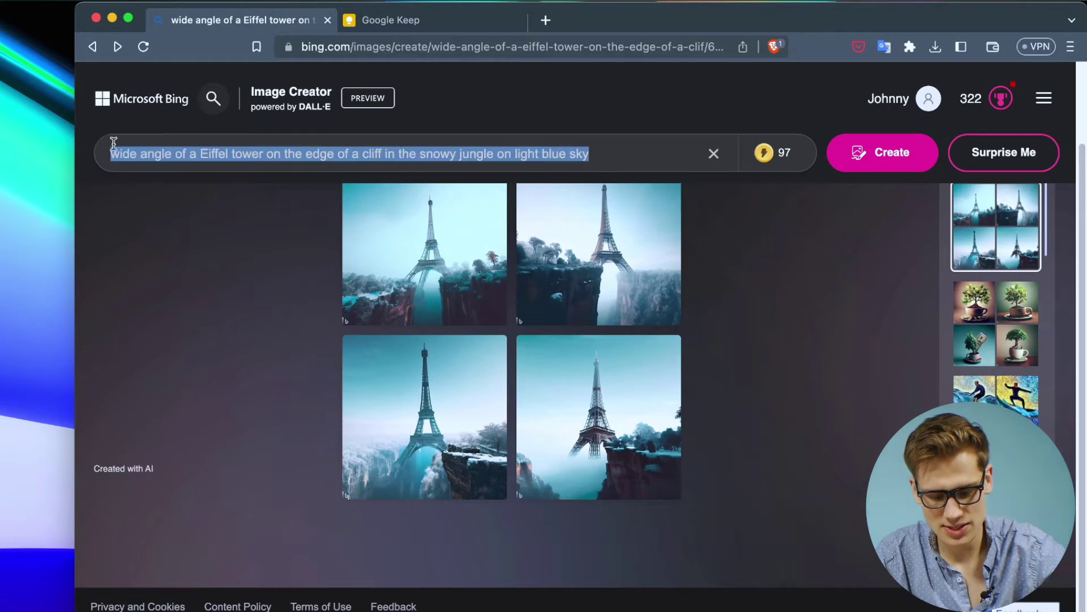
type("a log cabin built into the wall of a mountain, pen drawing")
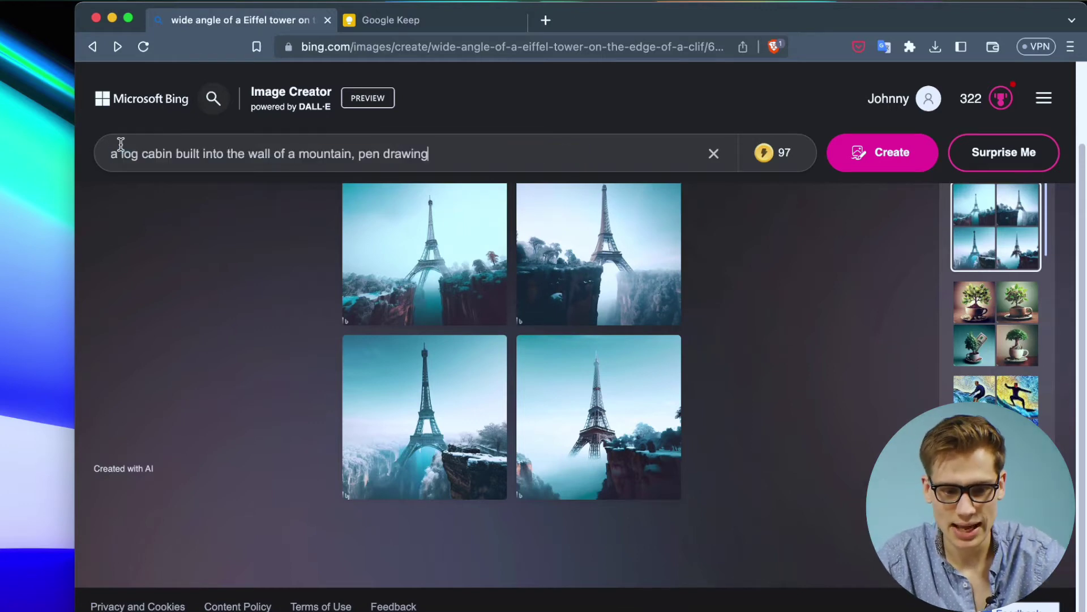
left_click_drag(115, 153, 437, 154)
left_click(437, 154)
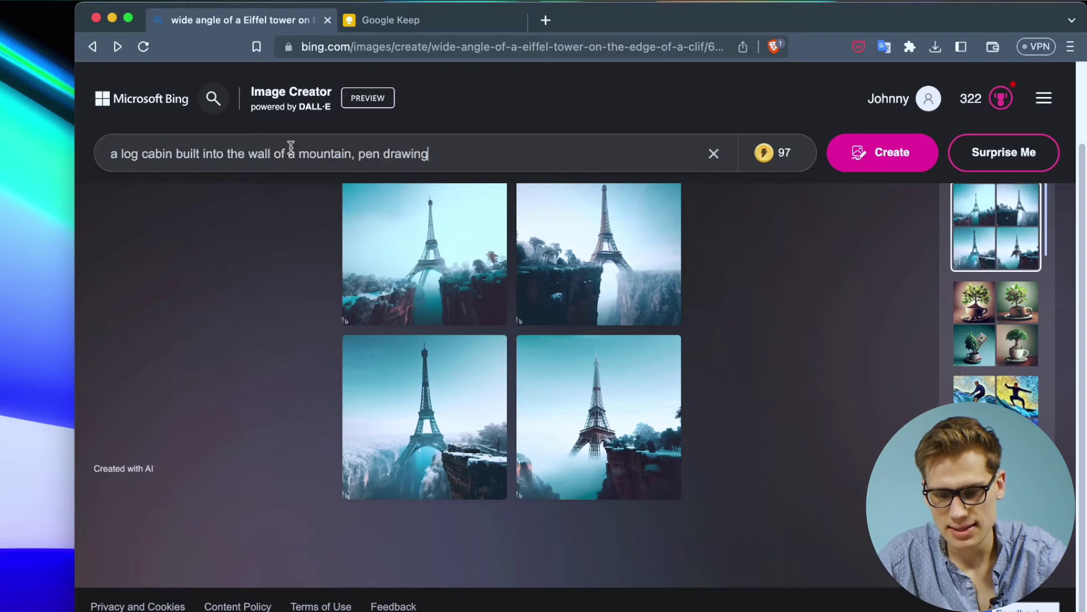
left_click(900, 169)
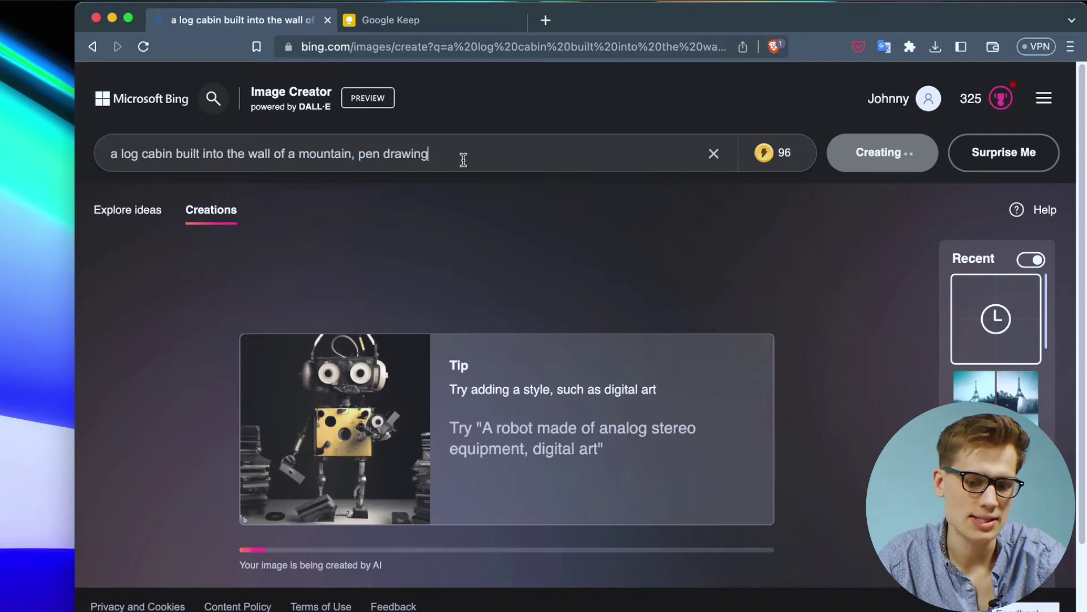
left_click_drag(463, 160, 372, 160)
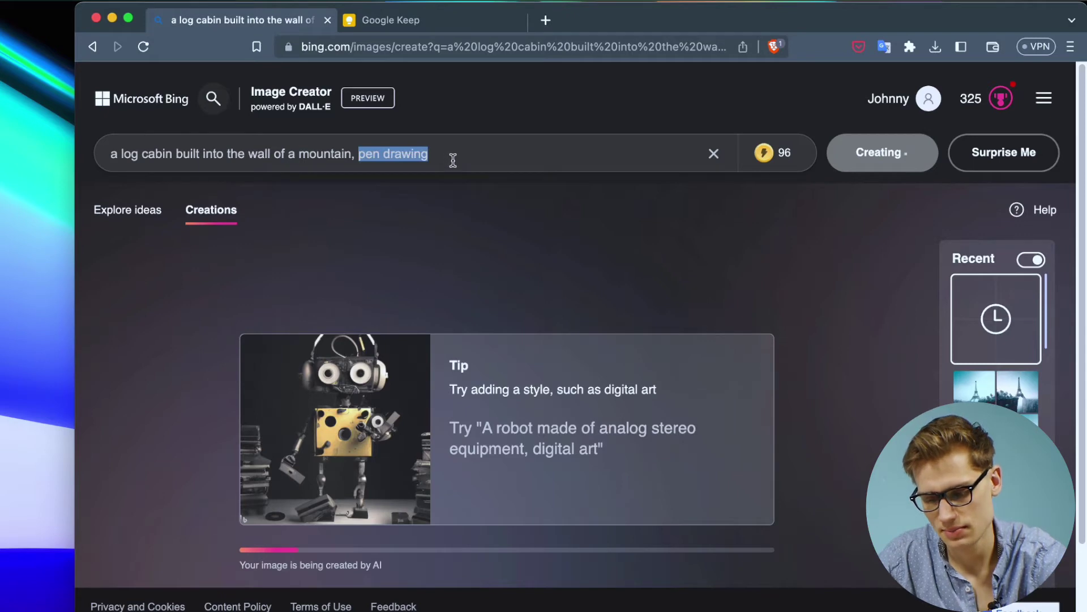
- Inspect the top-right and another cabin image at full size, then select the whole prompt
left_click(632, 284)
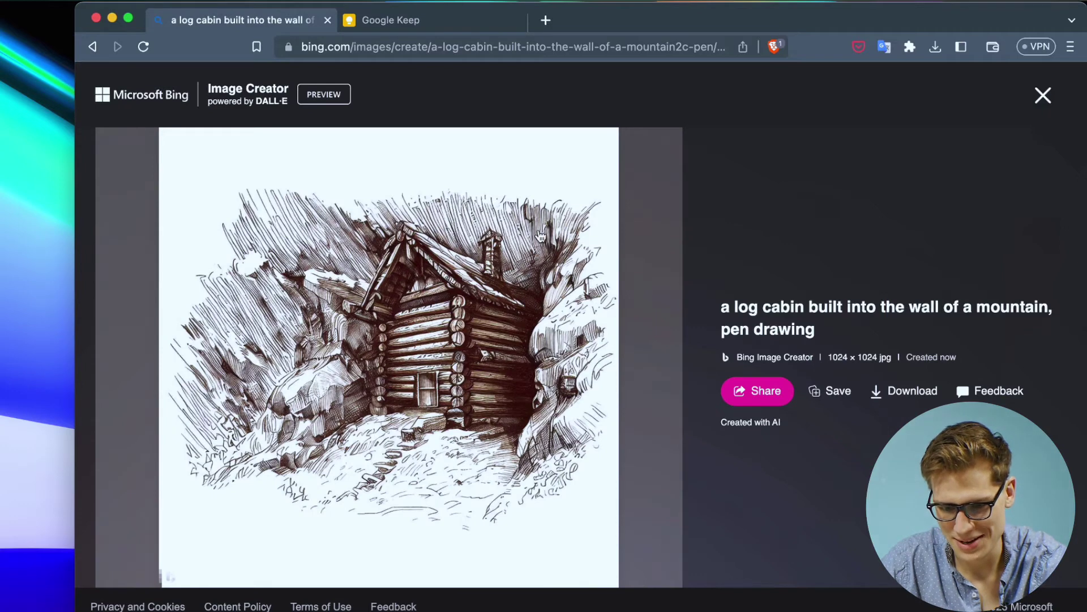
left_click(1042, 95)
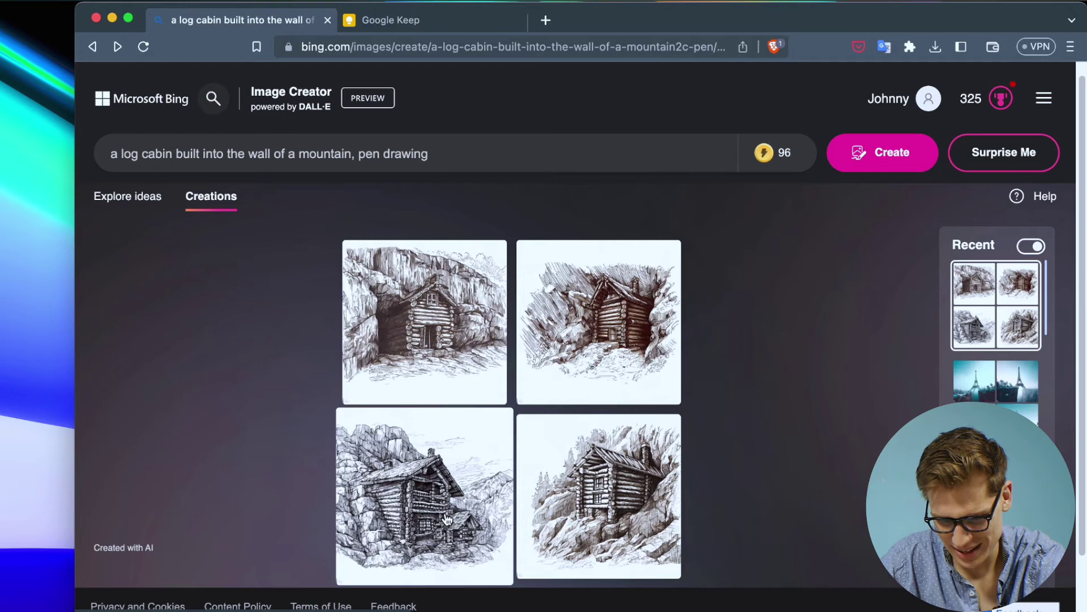
left_click(519, 482)
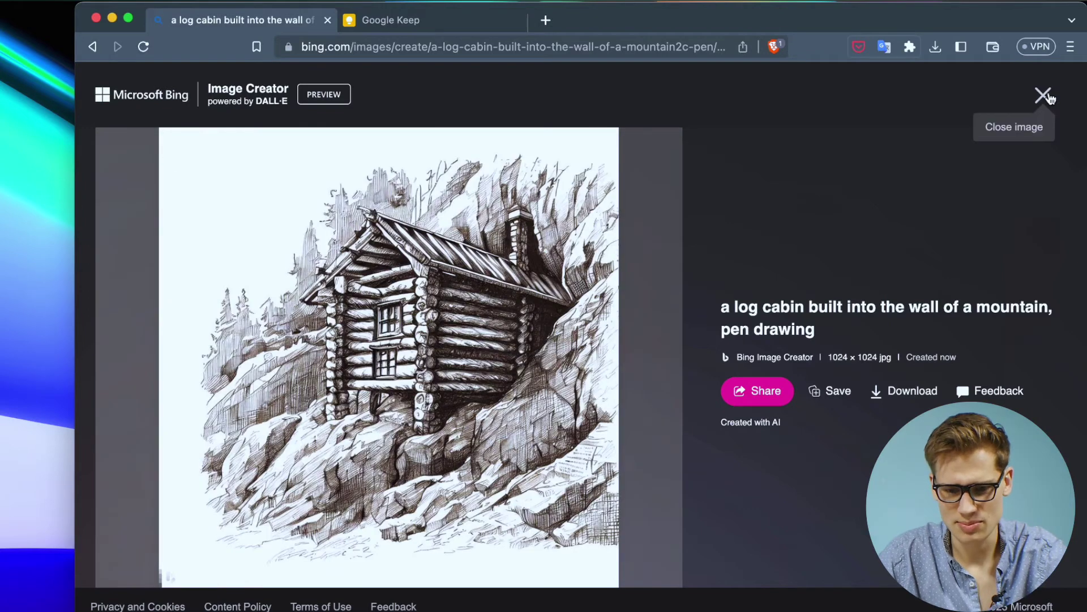
left_click(1043, 95)
left_click_drag(505, 150, 44, 146)
- Paste 'a wolf sitting in a barber shop getting a haircut' and create four images
type("a wolf sitting in a barber shop getting a haircut")
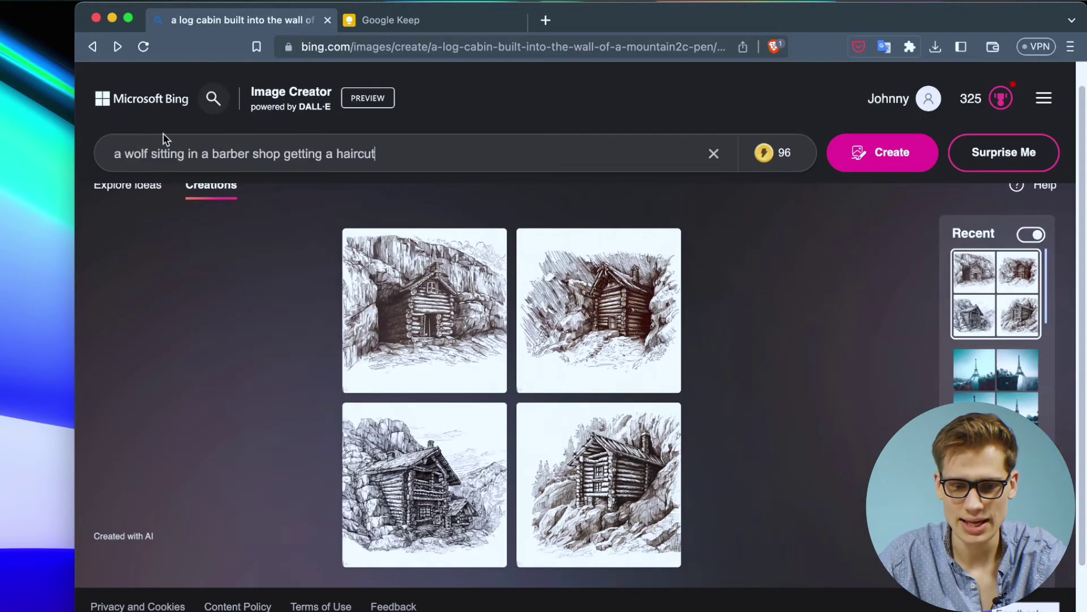
left_click_drag(114, 157, 348, 160)
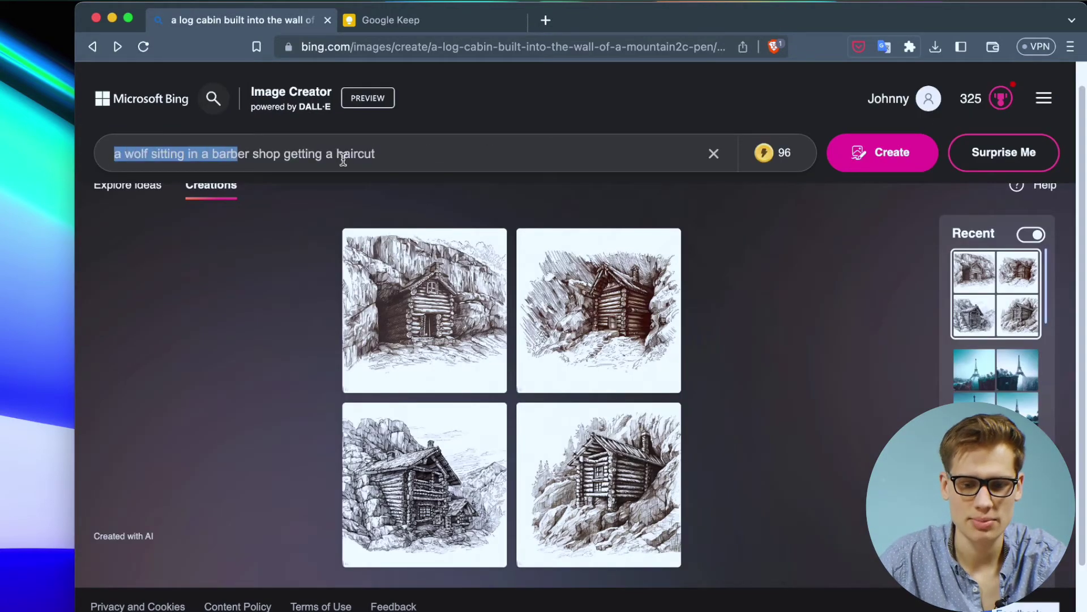
left_click(855, 169)
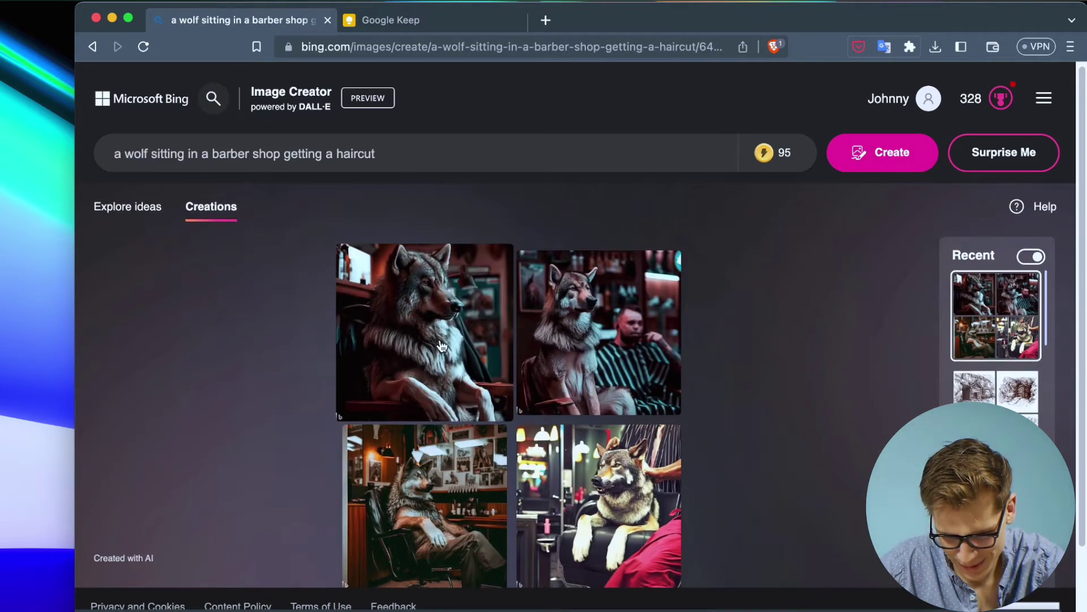
- Browse the wolf images one by one at full size, then reselect the prompt text
left_click(420, 488)
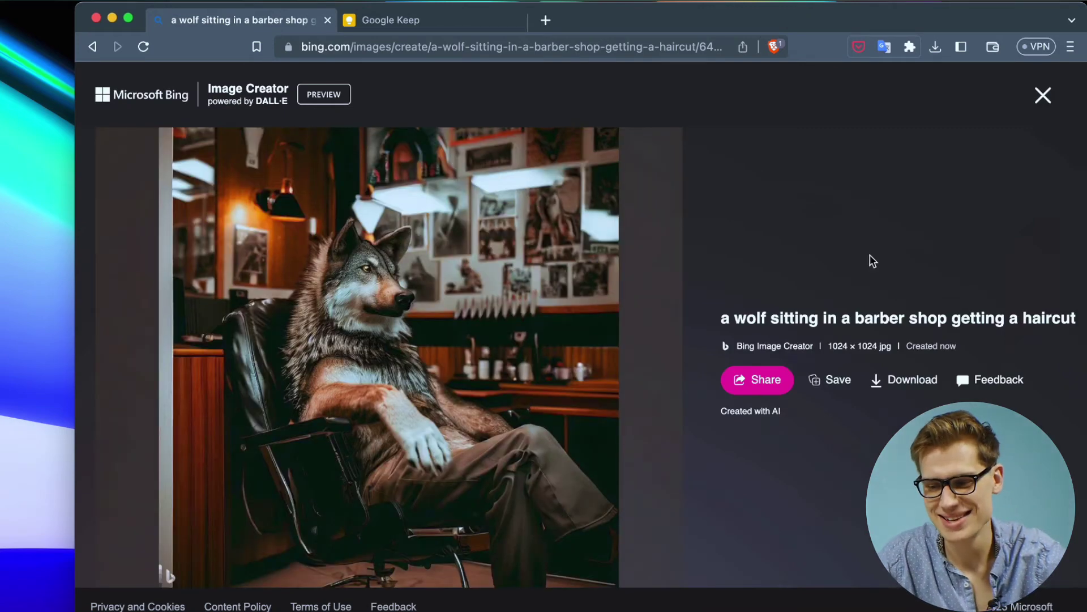
left_click(1047, 96)
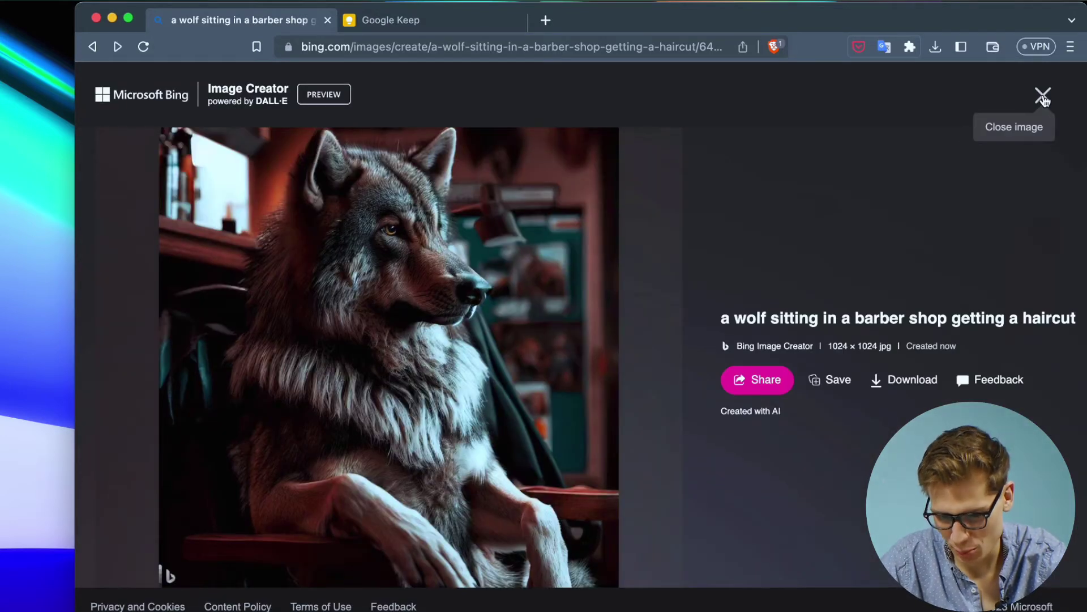
left_click(1044, 96)
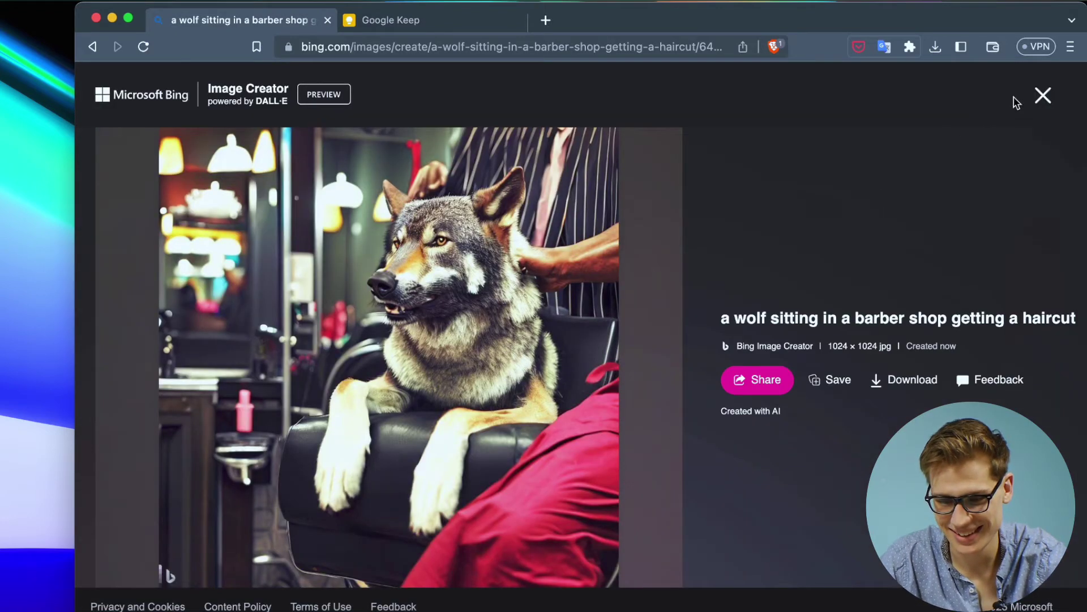
left_click(1043, 96)
left_click(499, 144)
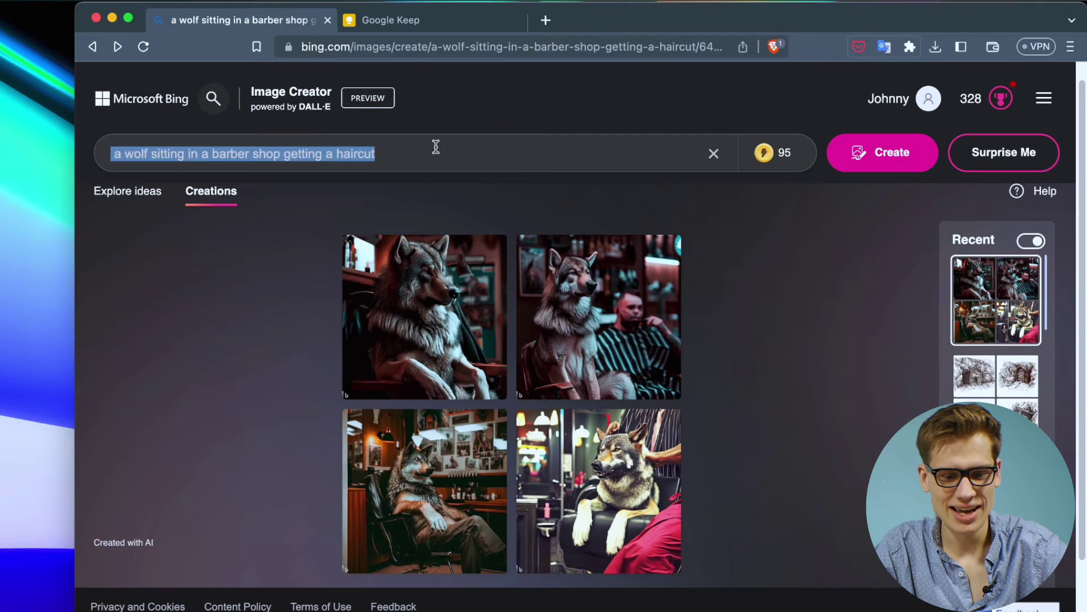
left_click_drag(434, 145, 247, 153)
left_click(410, 143)
- Replace the prompt with the highland cow in a motorcycle helmet in a chicken coop description and create images
triple_click(421, 154)
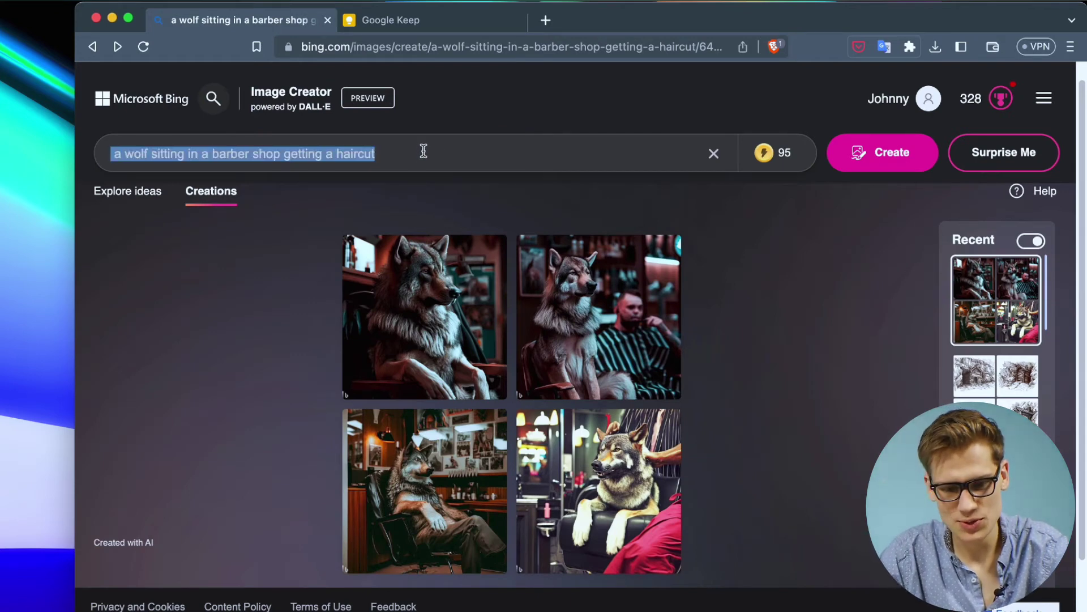
type("a highland cow wearing a motorcycle helmet, in a chicken coop")
left_click_drag(152, 152, 363, 148)
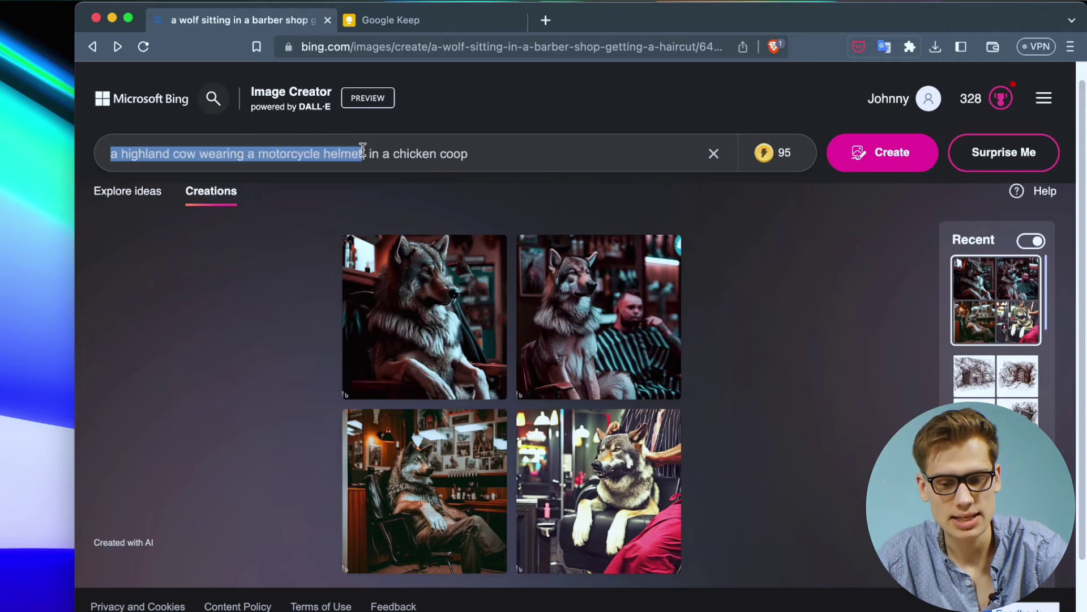
left_click(859, 159)
scroll(411, 227, "down", 1)
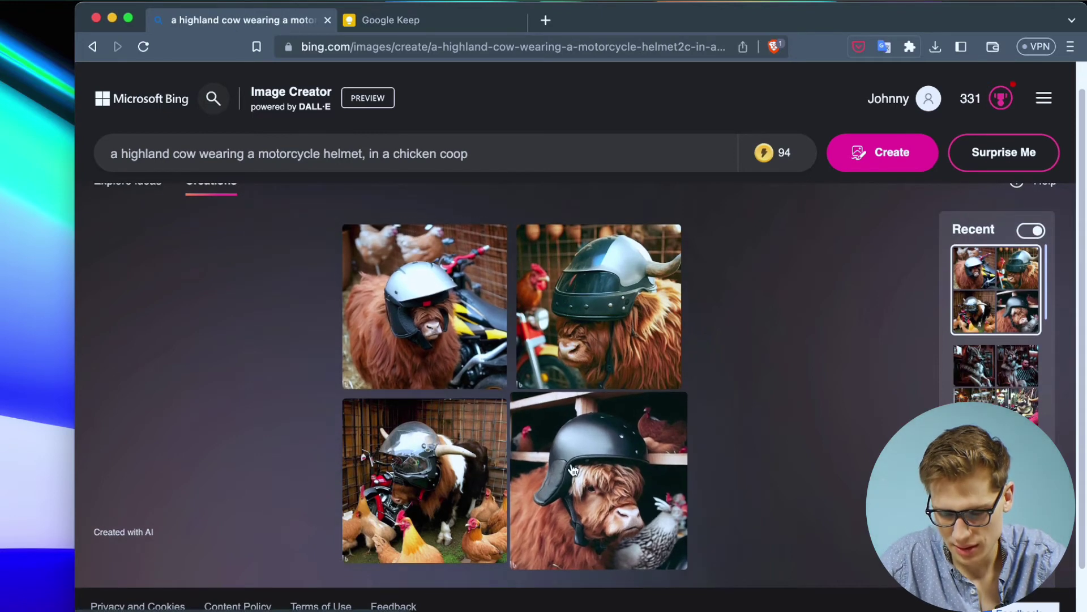
- Enlarge the bottom-right and another cow image, then select the cow prompt
left_click(569, 462)
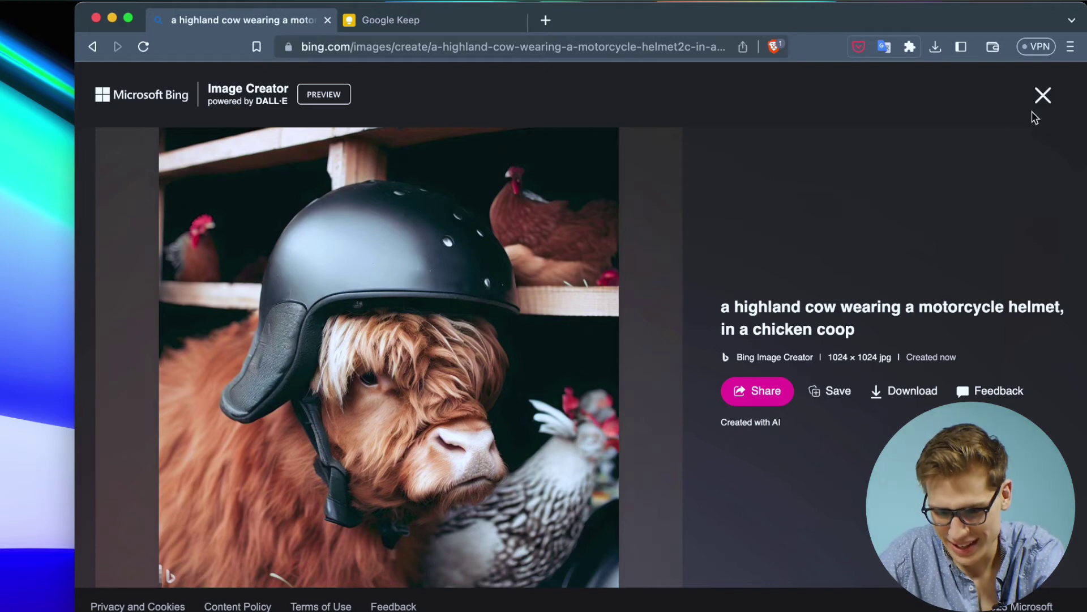
left_click(1042, 96)
left_click(634, 276)
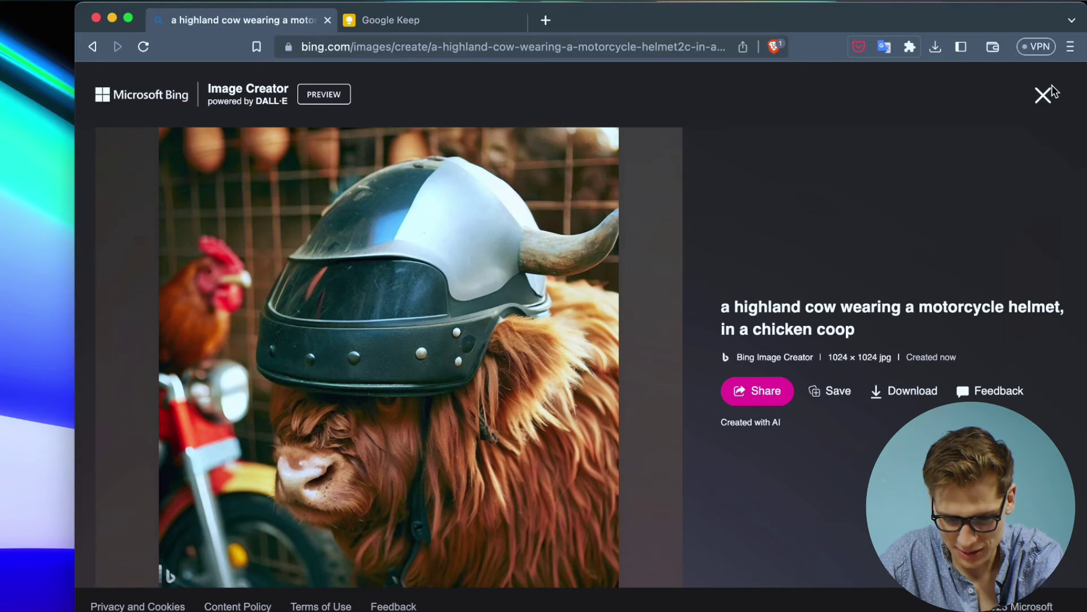
left_click(1043, 96)
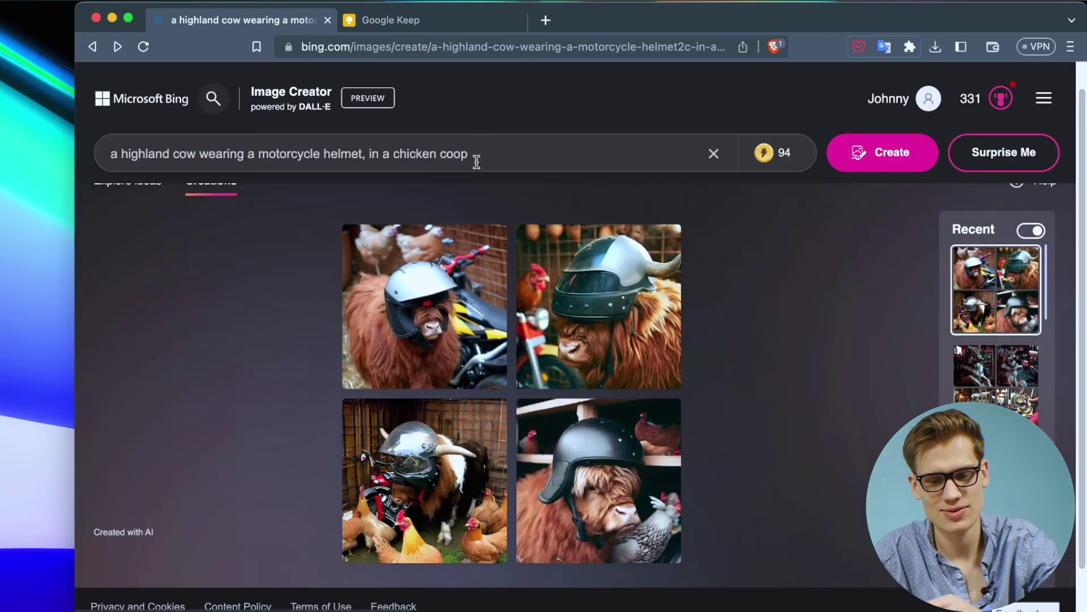
left_click_drag(474, 155, 117, 154)
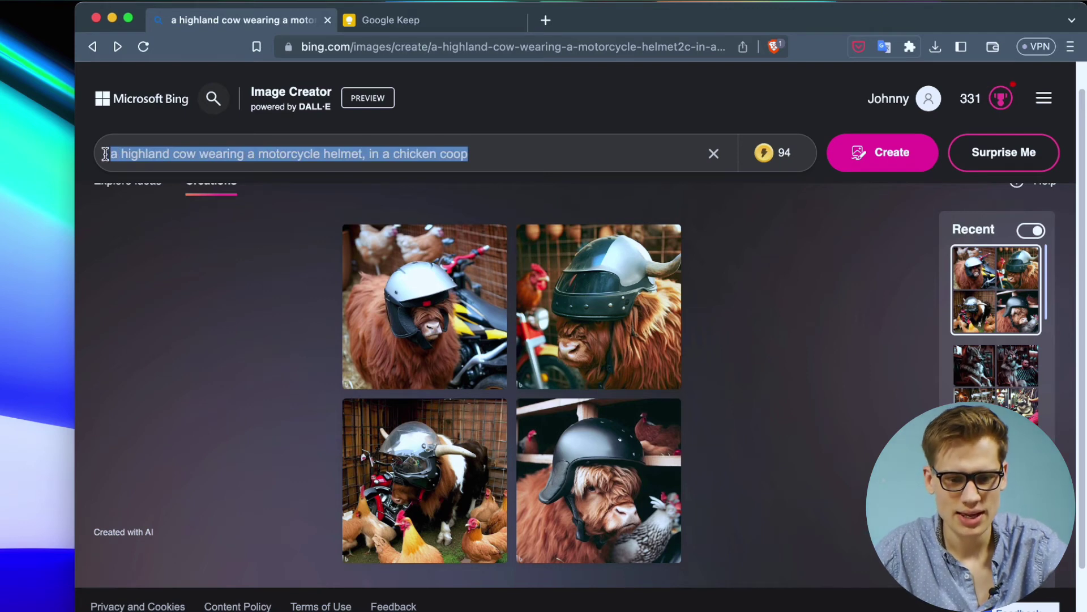
- Paste 'letter F, modern' as the prompt and create four letter F logo images
type("letter F, modern")
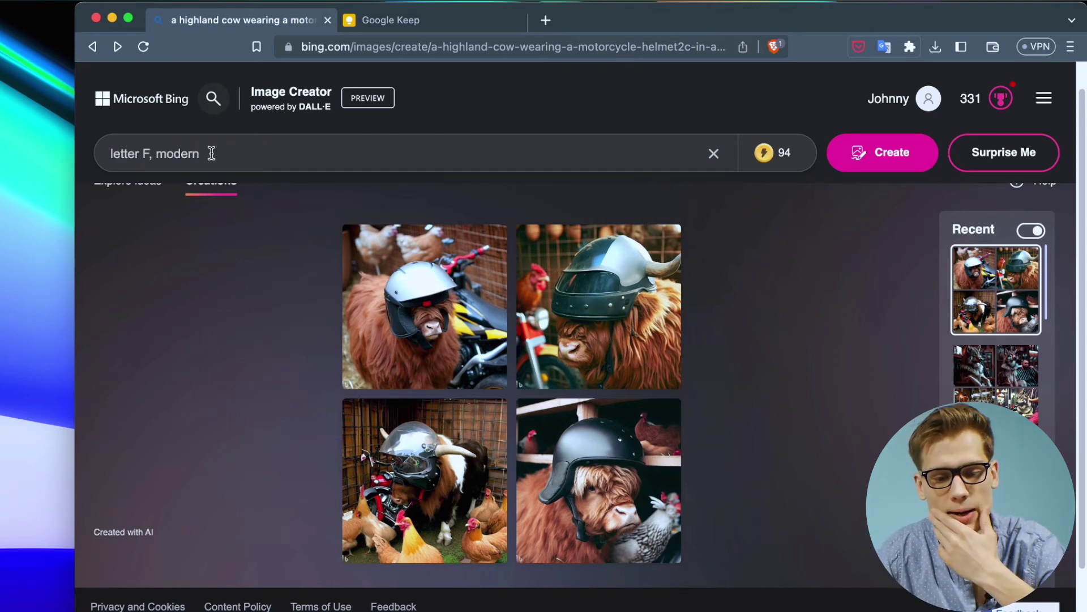
double_click(143, 152)
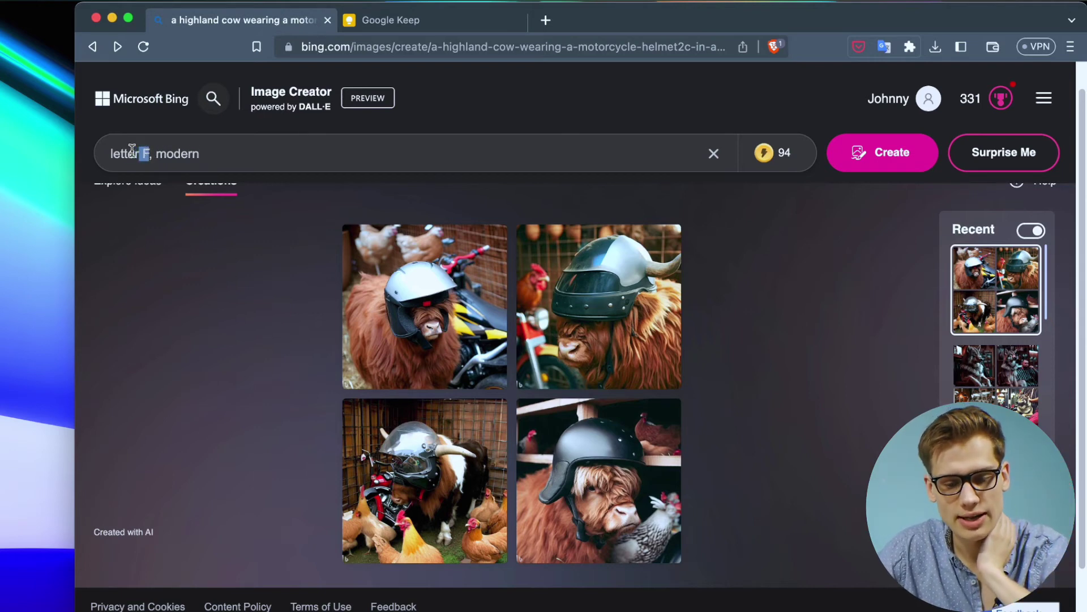
left_click_drag(132, 150, 116, 152)
left_click_drag(219, 153, 189, 153)
left_click(893, 161)
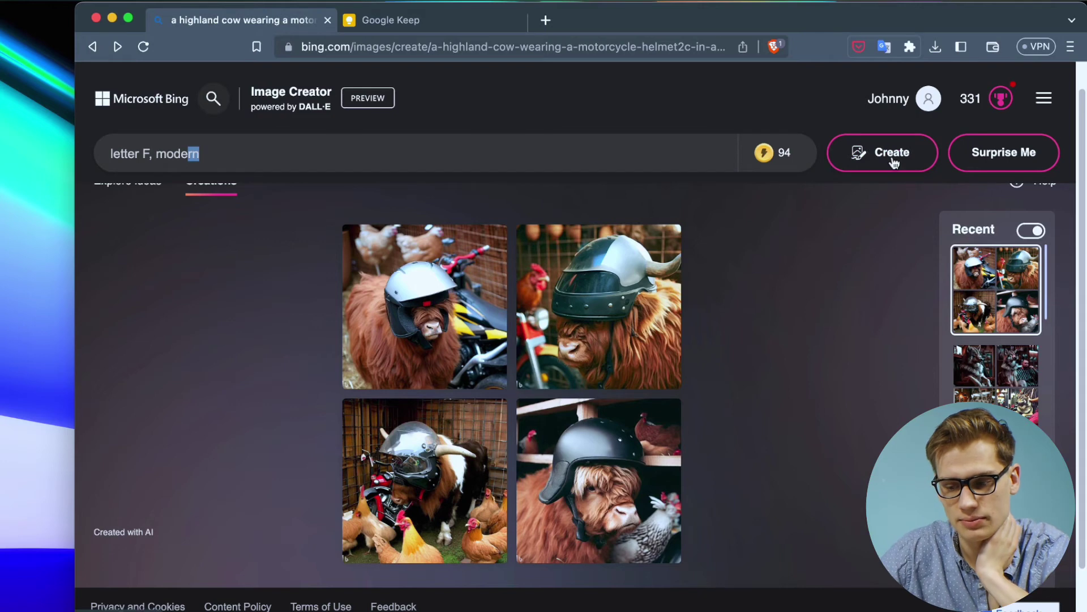
scroll(300, 371, "down", 2)
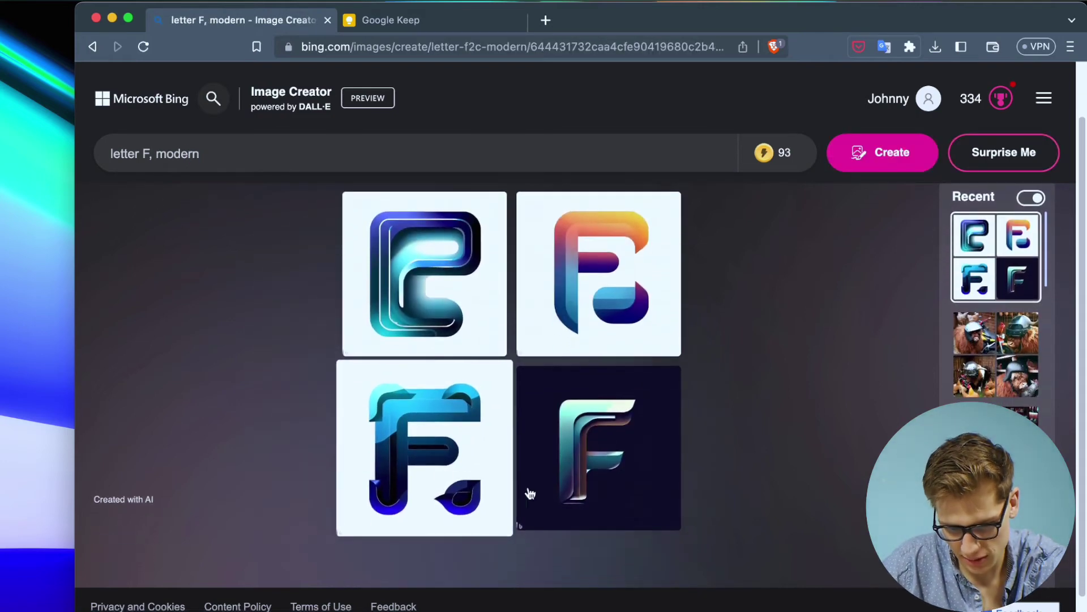
- View the fourth letter F design at full size, then select the whole prompt
left_click(581, 477)
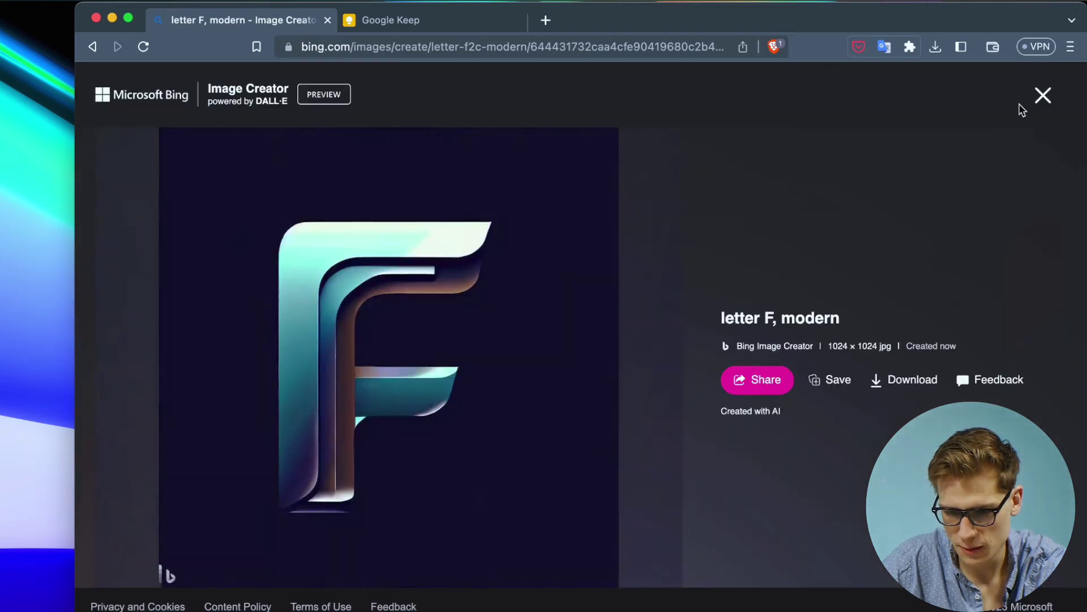
left_click(1042, 95)
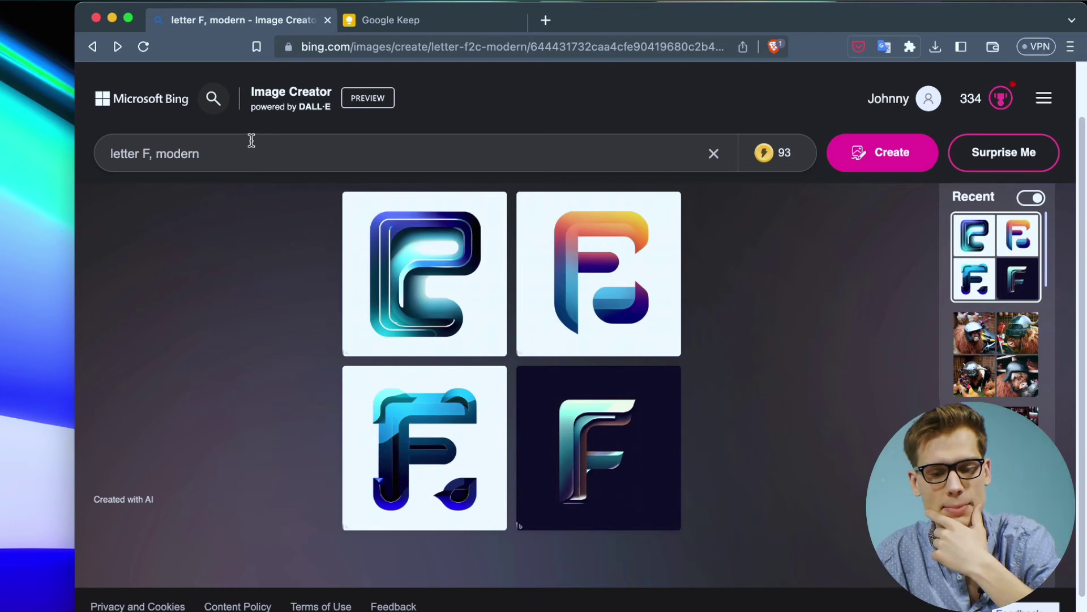
left_click_drag(215, 145, 102, 150)
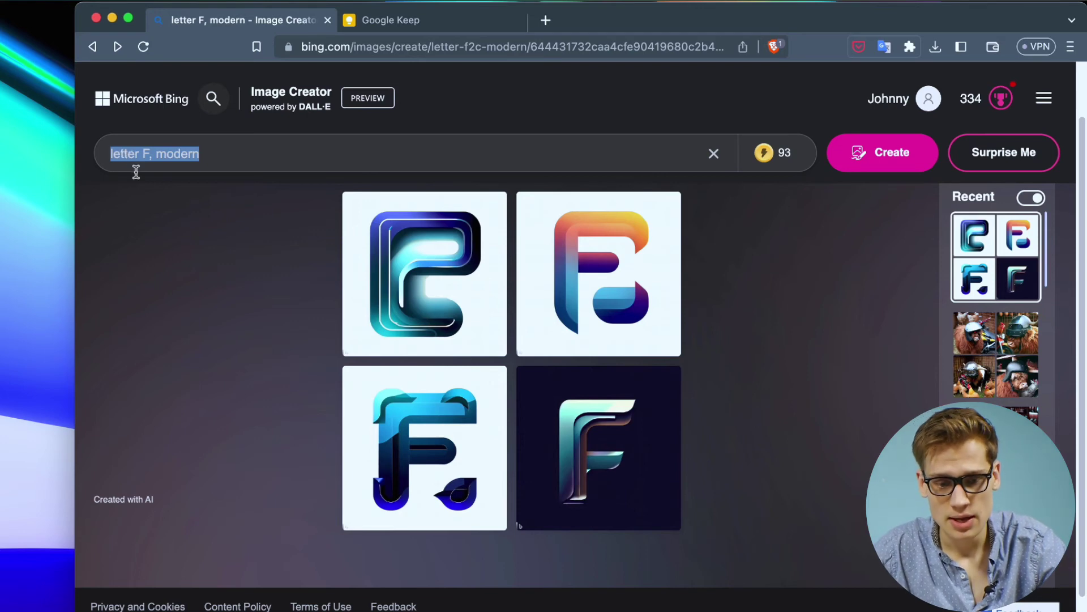
- Create images from the wide-angle wild west church on a cliff edge prompt and save the bottom-left one
type("wide angle of a wild west church built on the edge of a cliff")
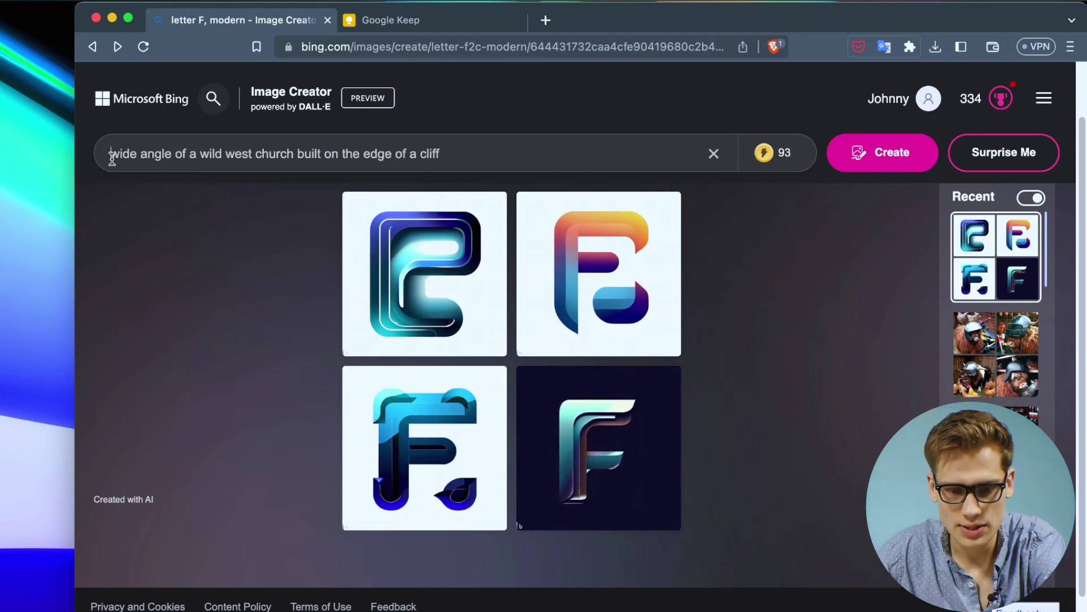
left_click_drag(112, 158, 714, 155)
key("Return")
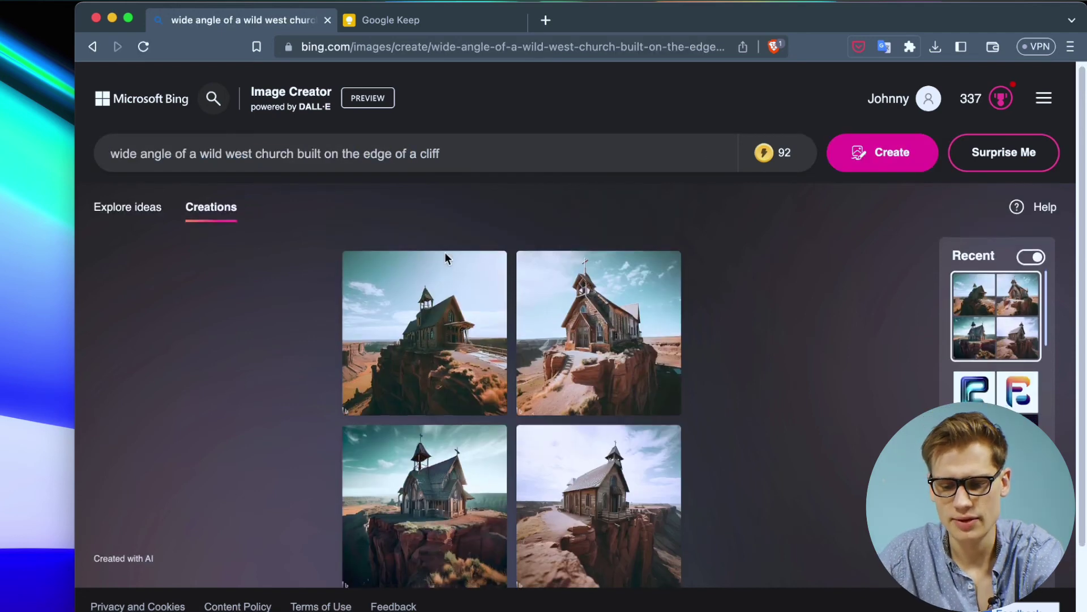
scroll(439, 339, "down", 1)
left_click(431, 425)
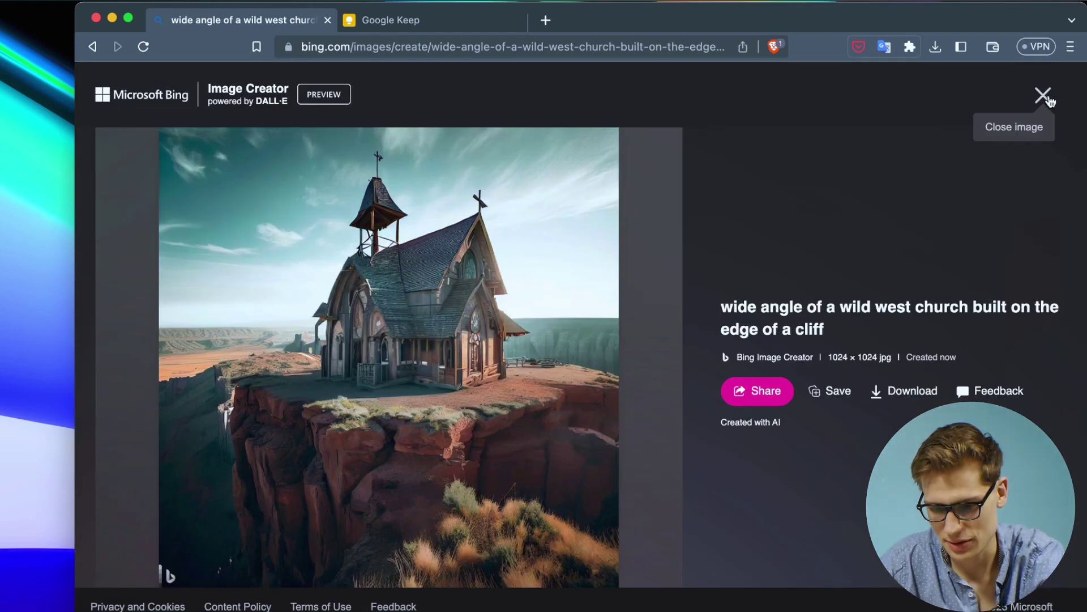
left_click(833, 392)
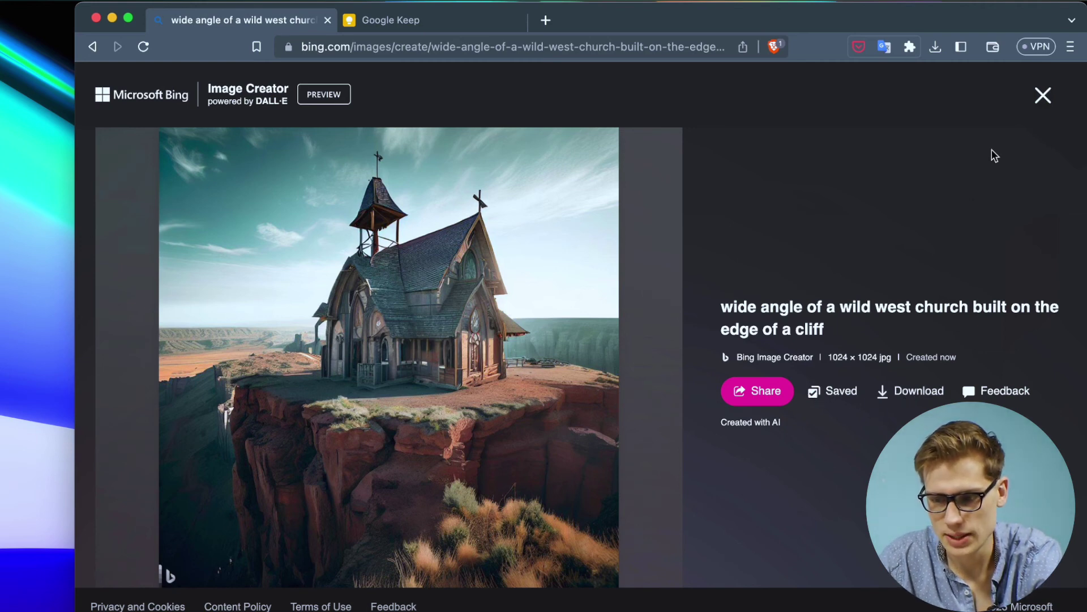
- Close the saved church image viewer and browse the Recent sidebar, returning to the wild west cliff-edge church grid
left_click(1042, 97)
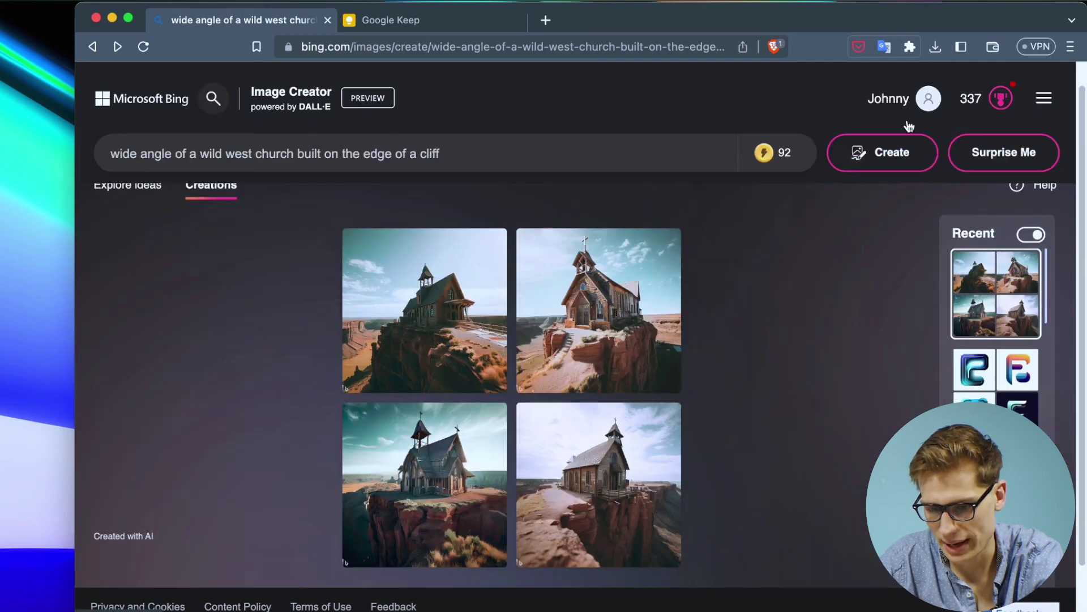
scroll(697, 334, "down", 1)
scroll(995, 329, "down", 10)
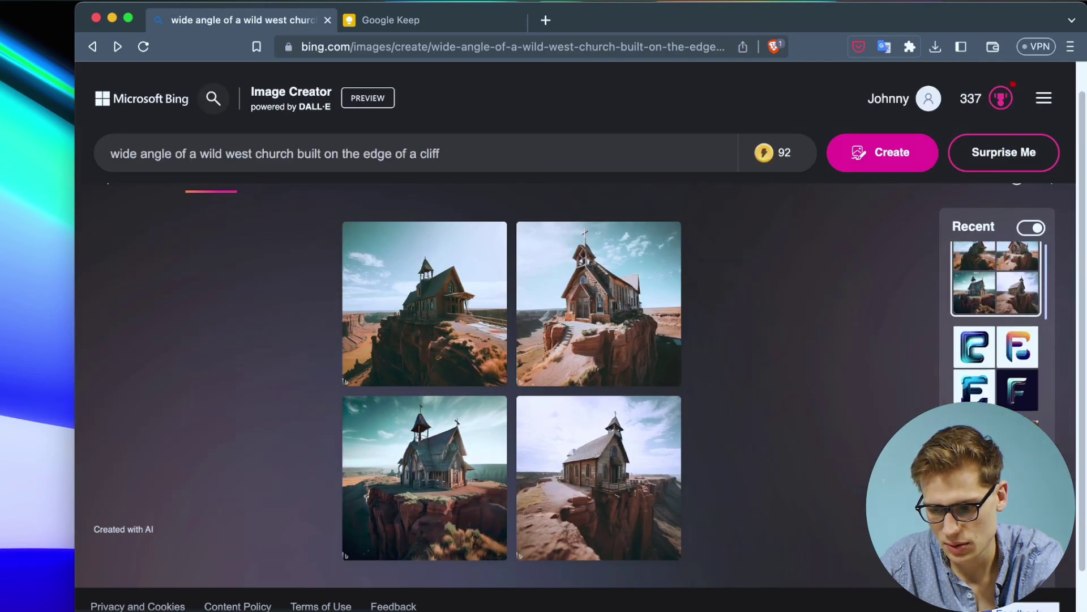
scroll(1000, 339, "down", 10)
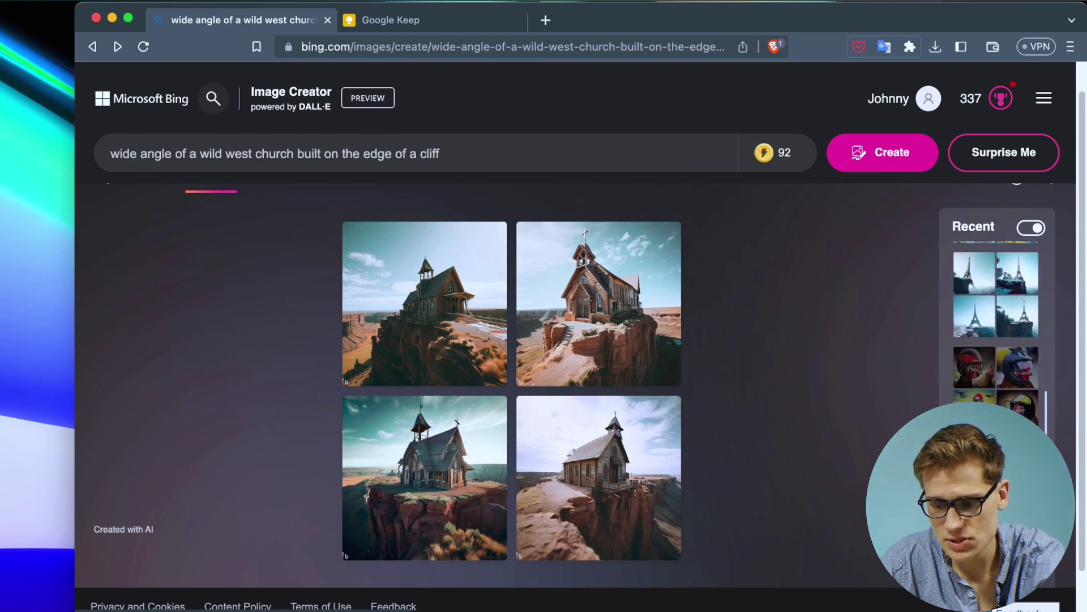
scroll(1000, 338, "down", 2)
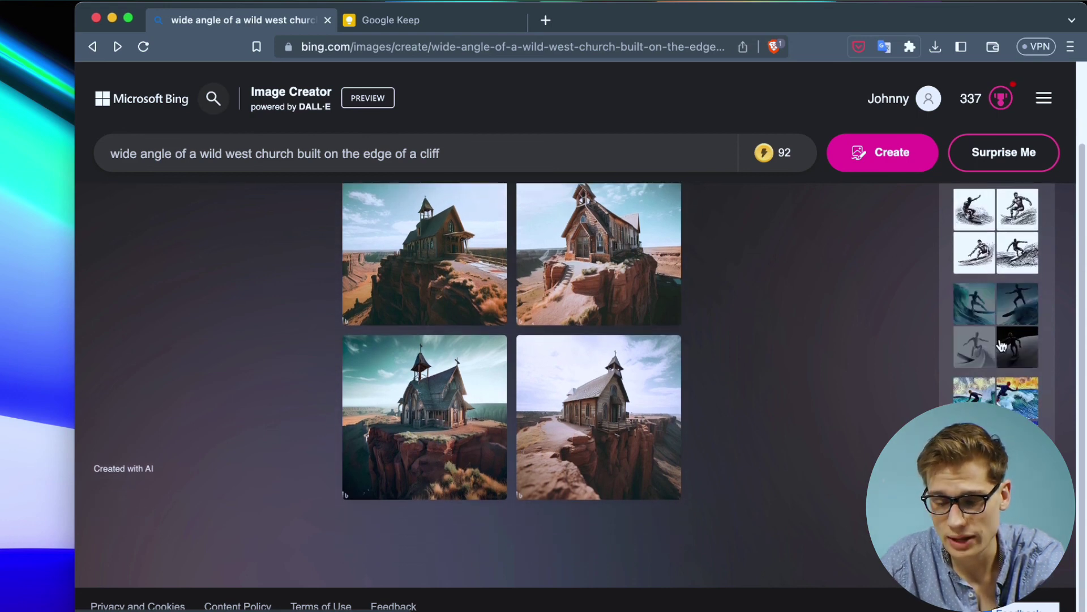
scroll(996, 362, "up", 3)
scroll(996, 385, "down", 3)
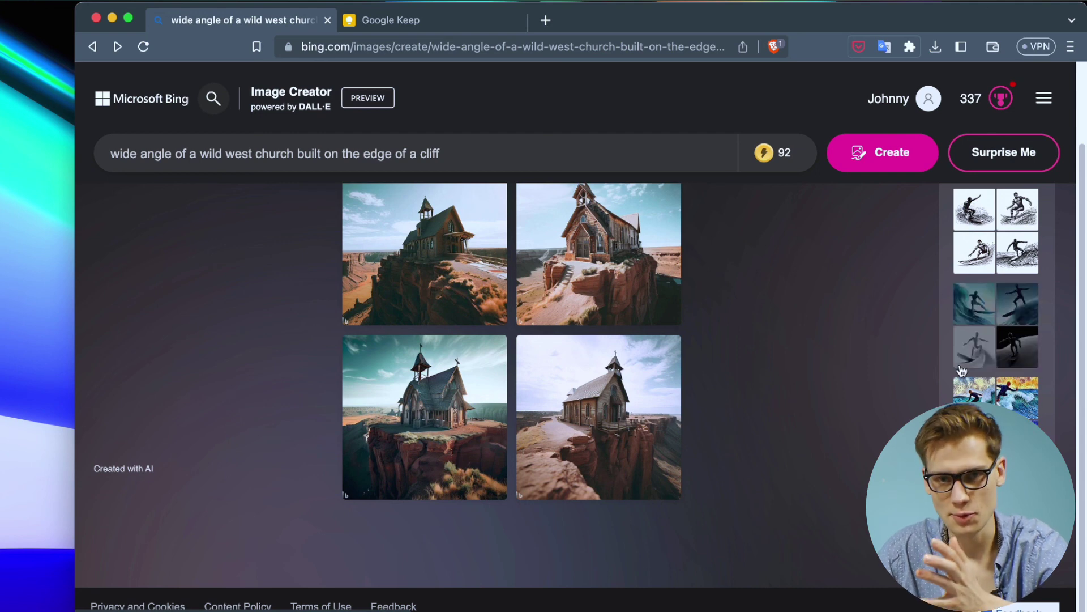
scroll(992, 357, "up", 5)
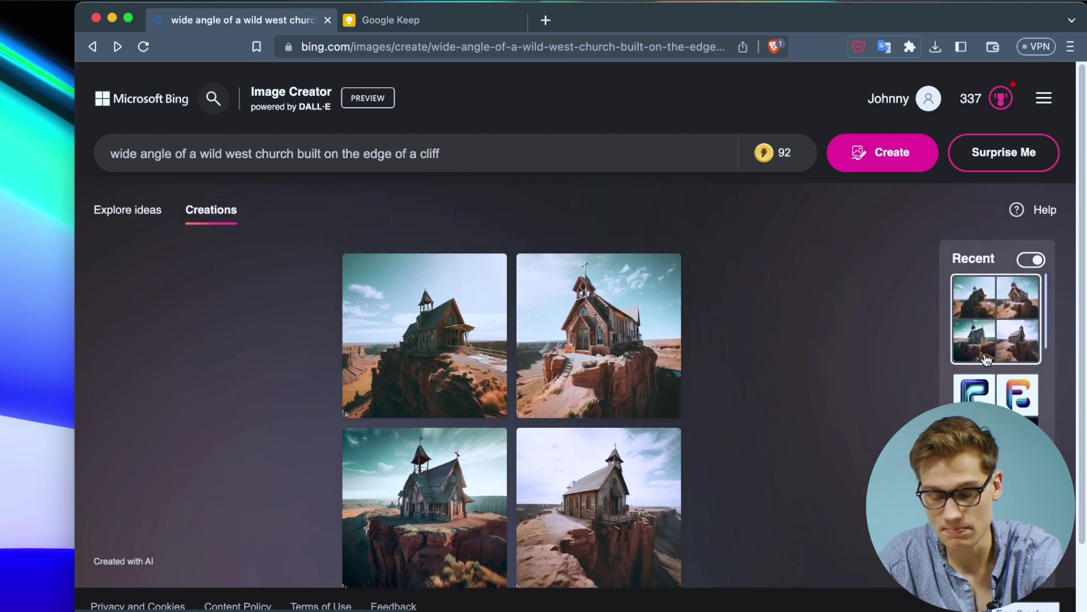
scroll(735, 406, "down", 2)
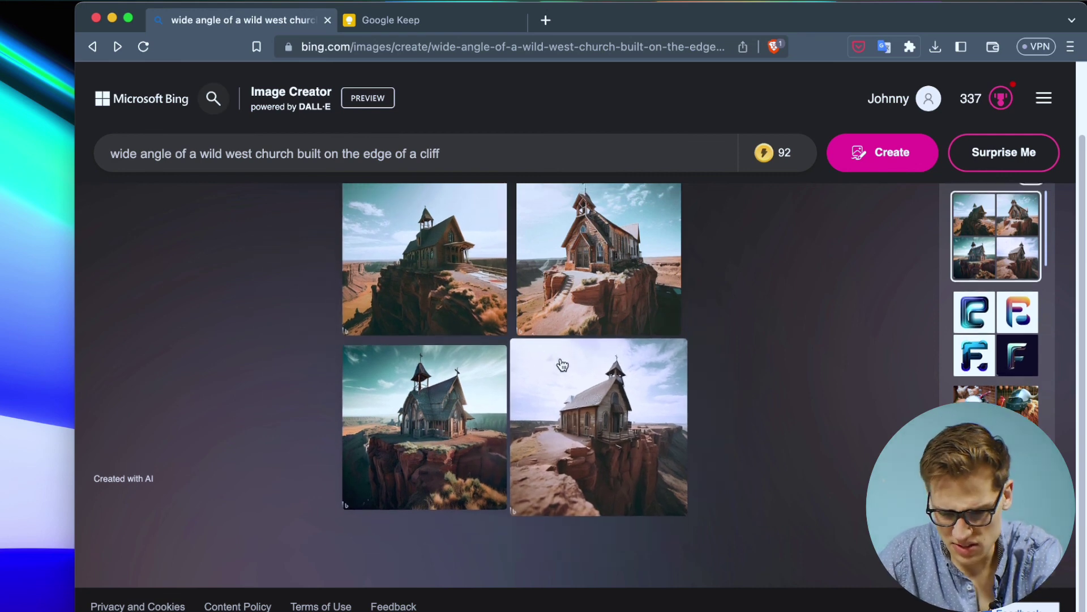
scroll(558, 368, "up", 1)
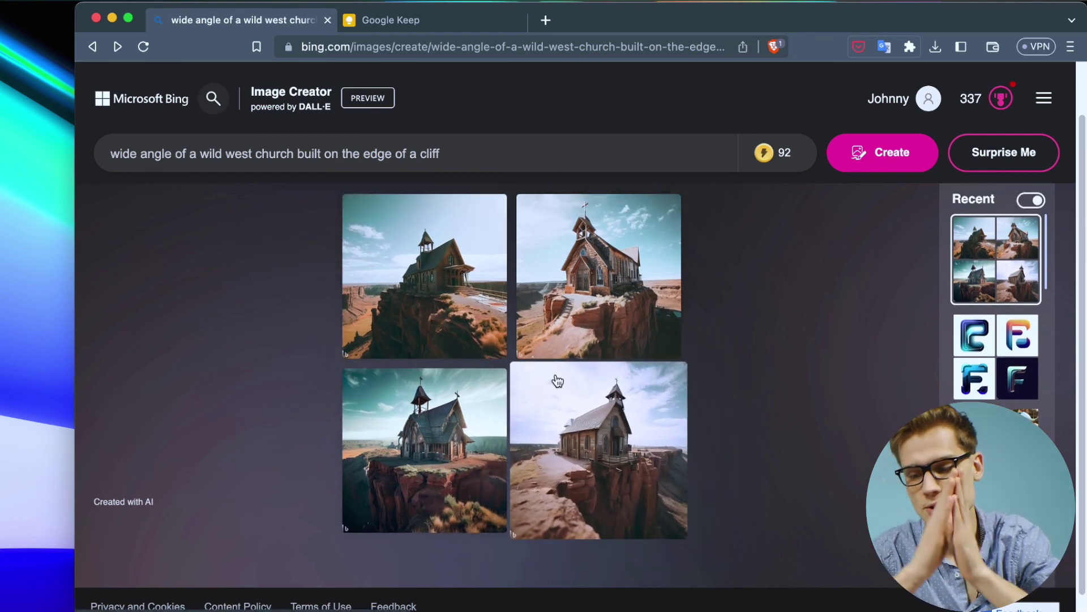